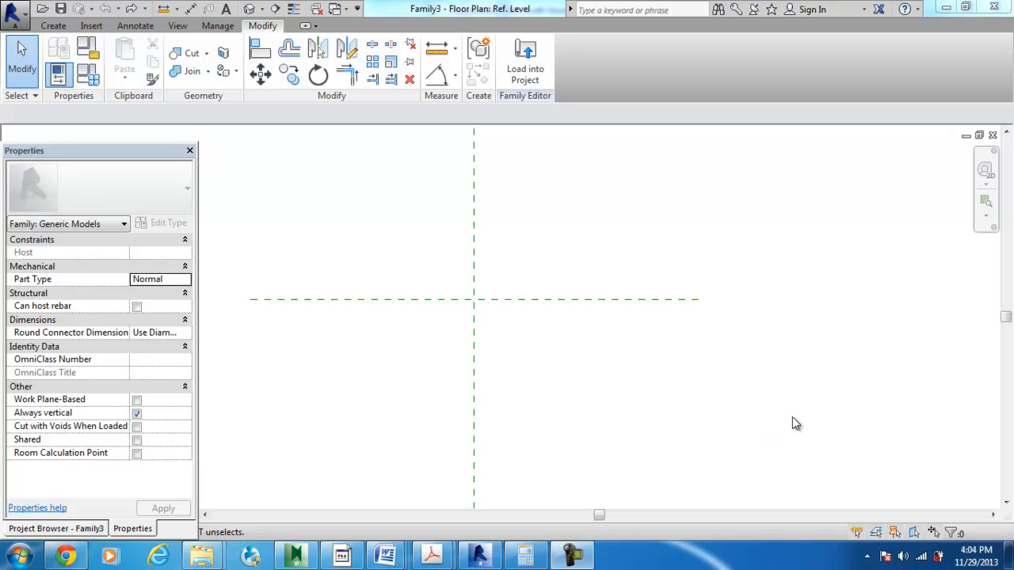
pyautogui.click(54, 27)
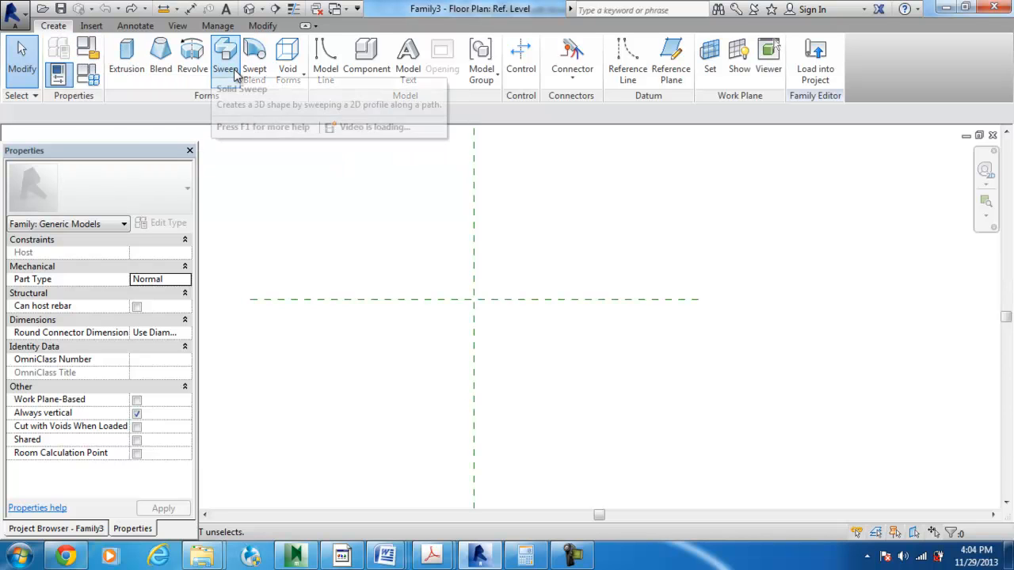
pyautogui.click(304, 79)
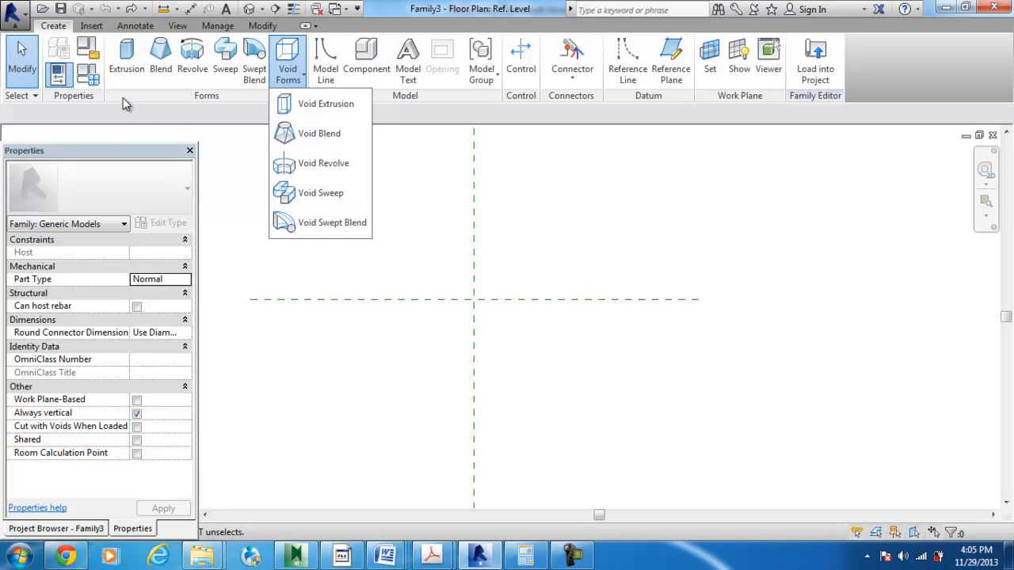
pyautogui.click(144, 133)
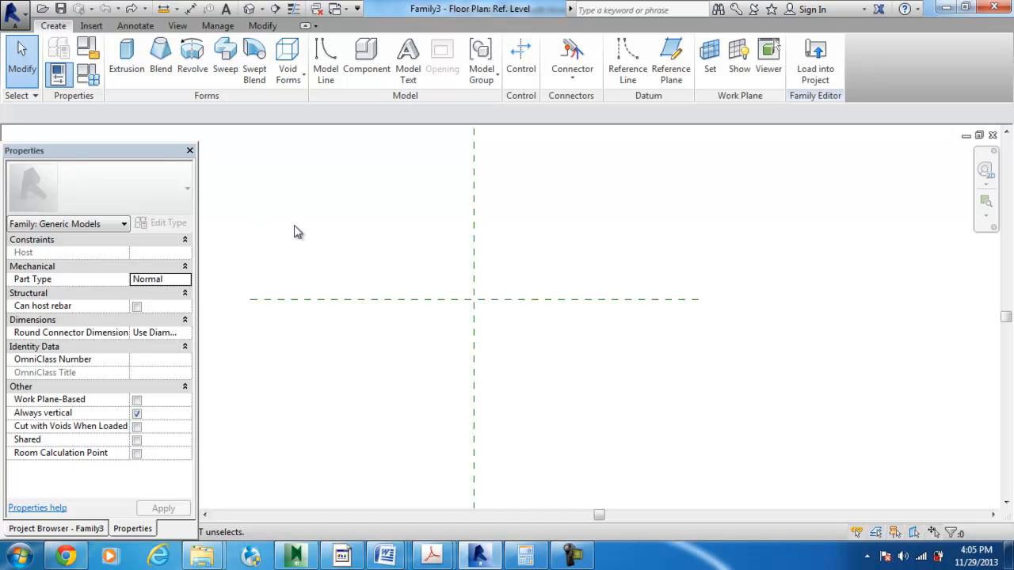
# Create a new family from the Generic Model template.
pyautogui.click(21, 27)
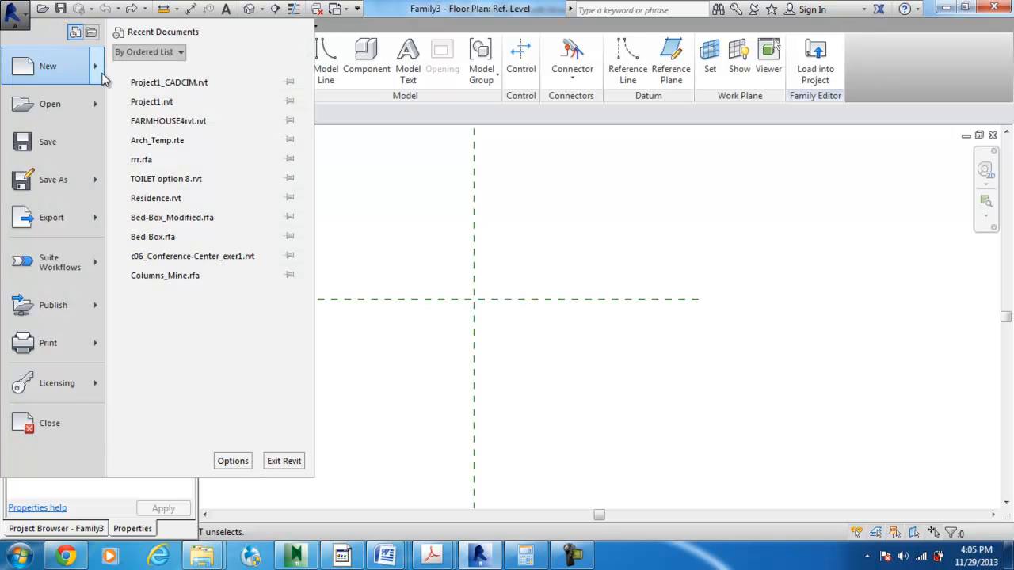
pyautogui.moveTo(102, 71)
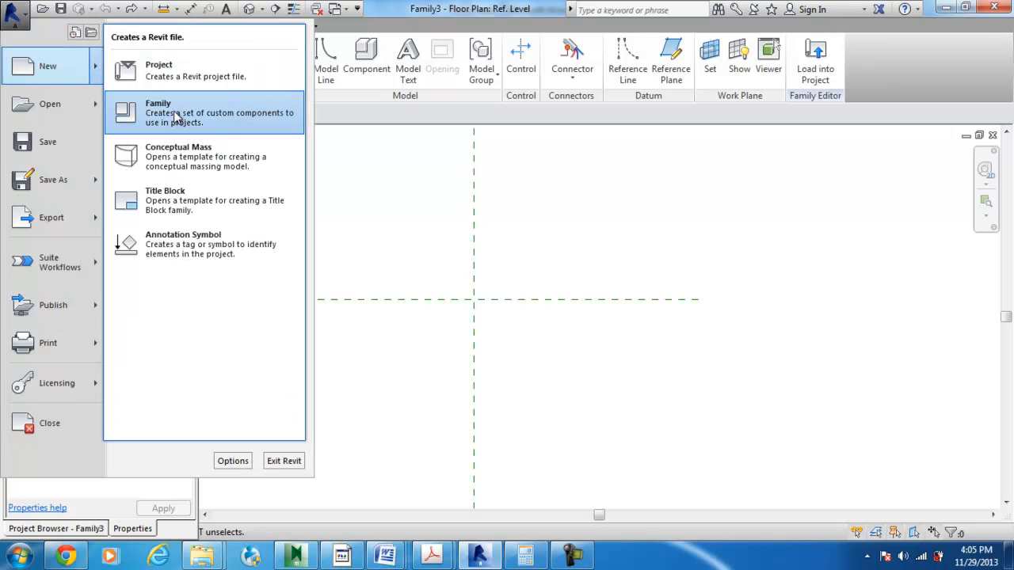
pyautogui.click(177, 120)
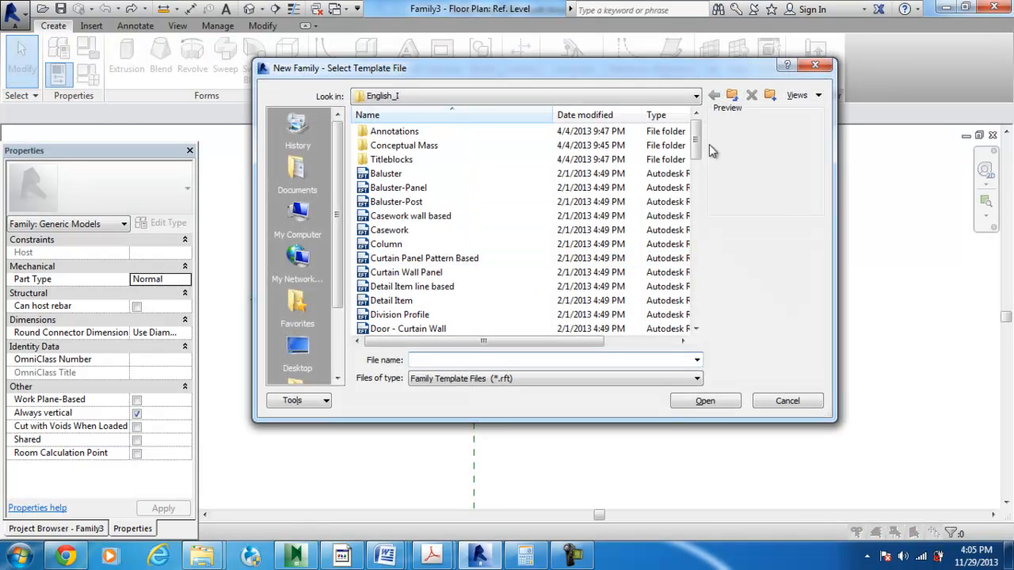
pyautogui.moveTo(701, 152); pyautogui.dragTo(694, 187)
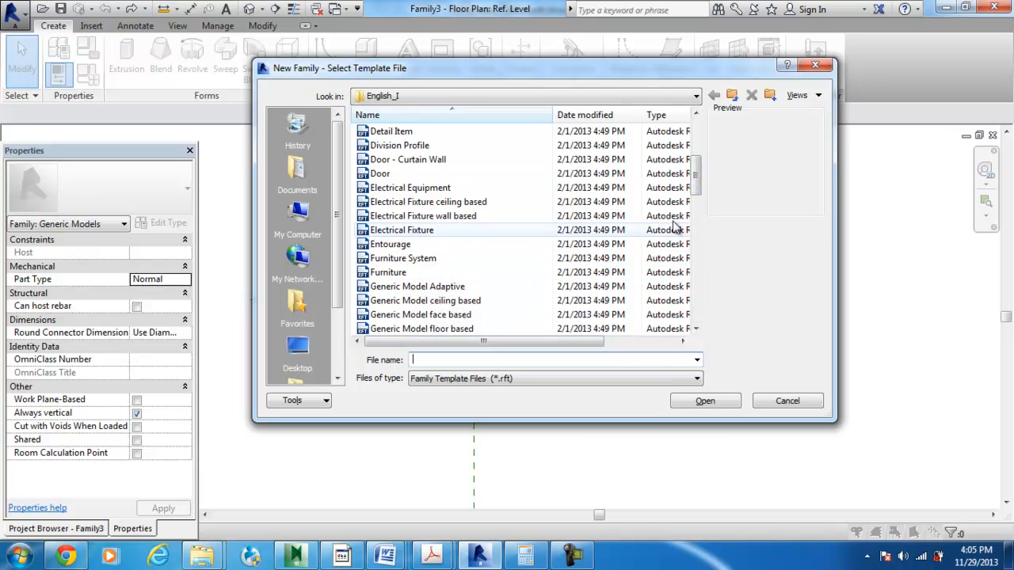
pyautogui.moveTo(694, 190); pyautogui.dragTo(696, 215)
pyautogui.click(400, 289)
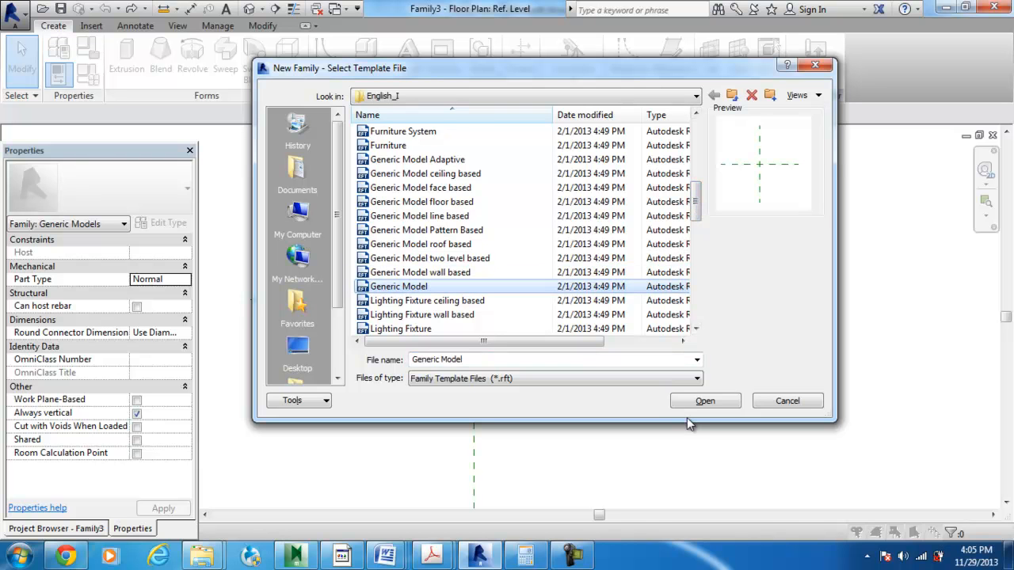
pyautogui.click(708, 401)
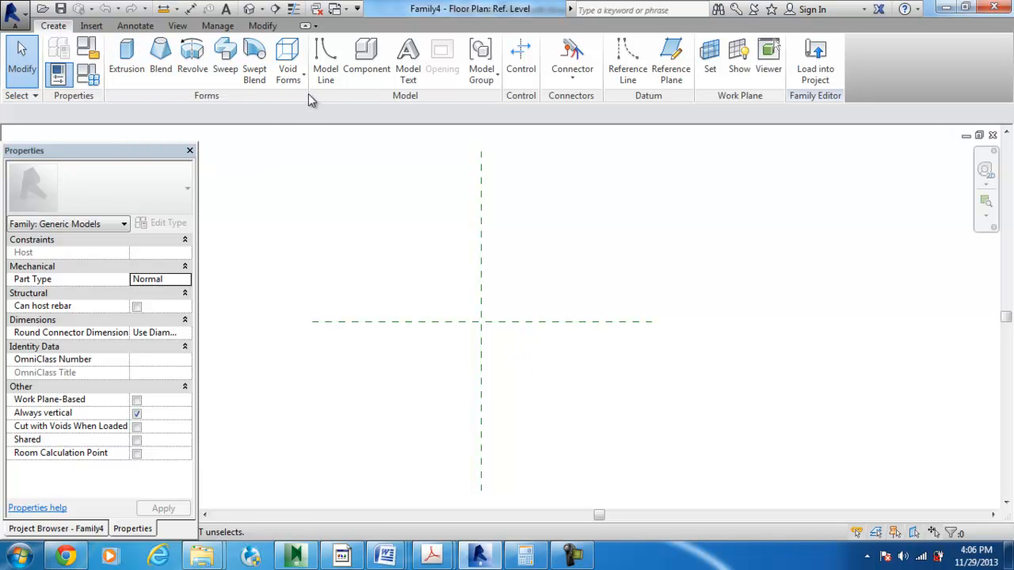
# Start a solid extrusion sketch with an upper horizontal line about 7' long and an inward-bowed arc of about 7' 4" radius from its right end.
pyautogui.click(125, 62)
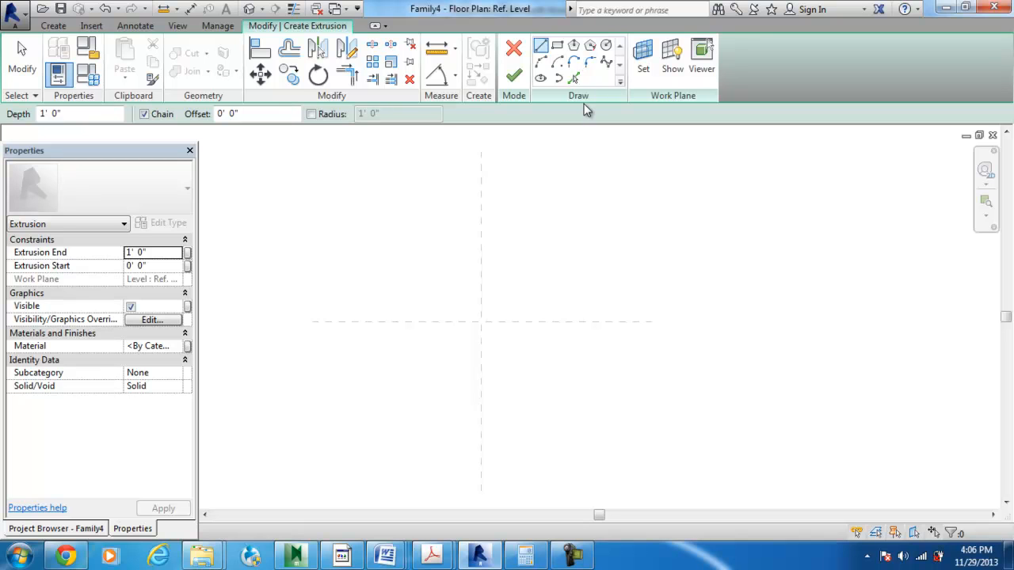
pyautogui.click(542, 48)
pyautogui.click(370, 229)
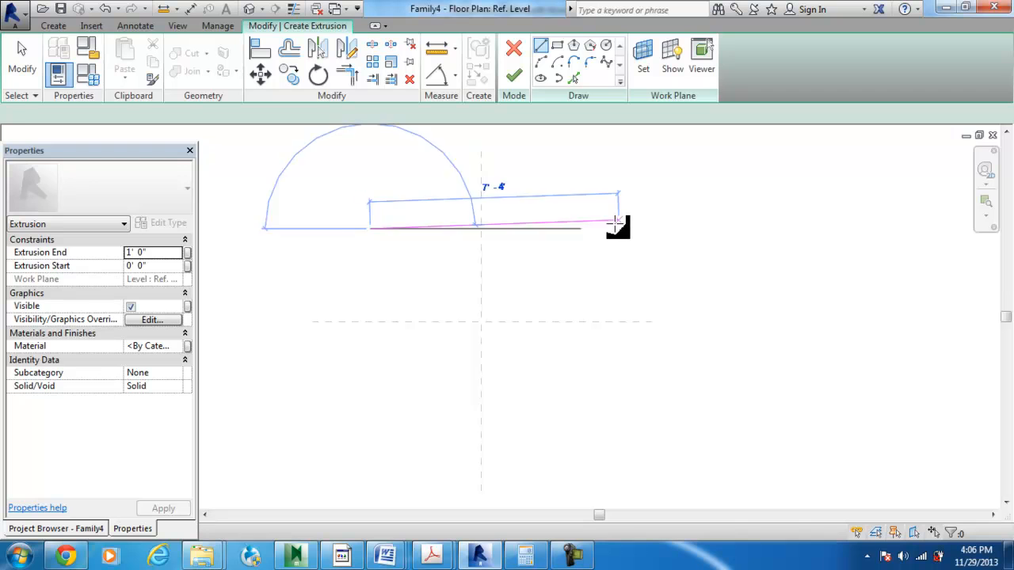
pyautogui.click(611, 229)
pyautogui.click(542, 62)
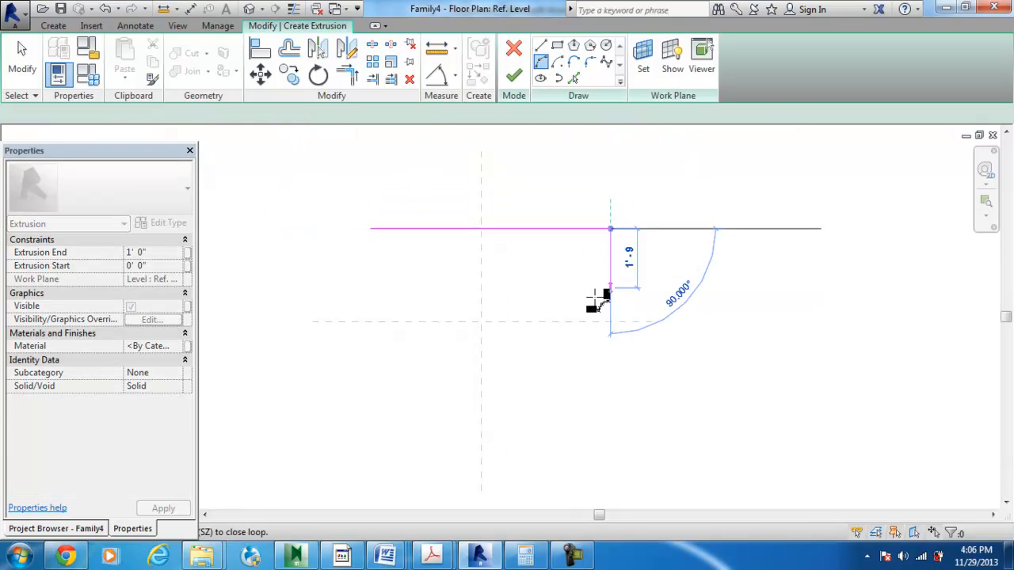
pyautogui.click(611, 395)
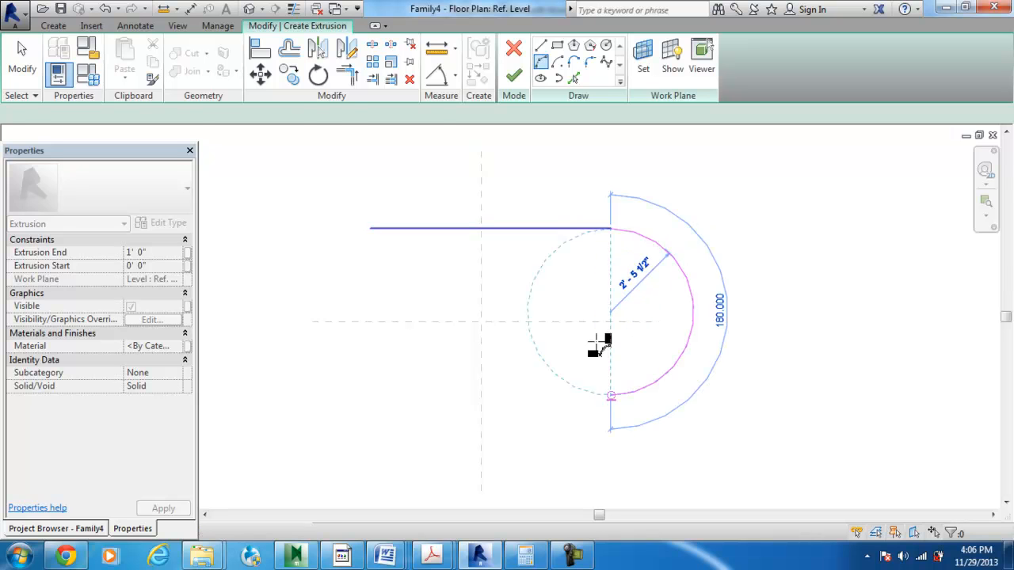
pyautogui.click(600, 342)
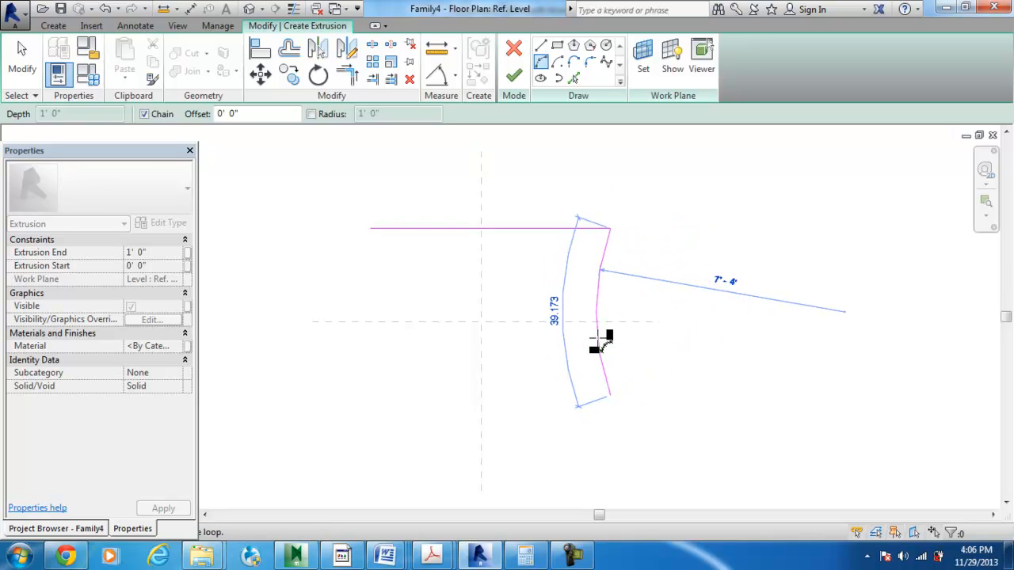
# Close the profile with straight lines, stepping about 1' down at lower right, about 3' 4" along the base and about 11" out at left.
pyautogui.click(540, 46)
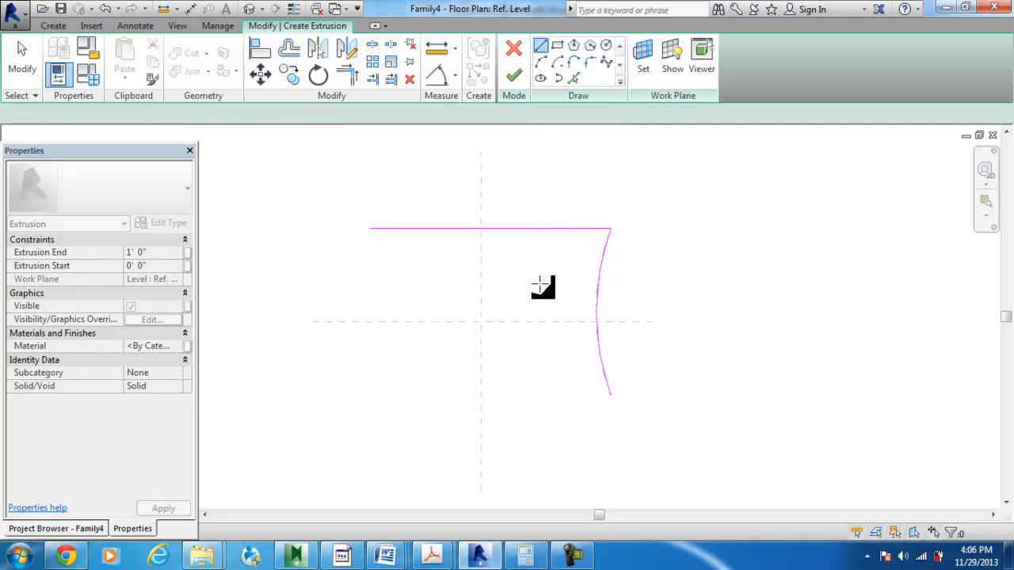
pyautogui.click(515, 396)
pyautogui.click(502, 432)
pyautogui.click(401, 428)
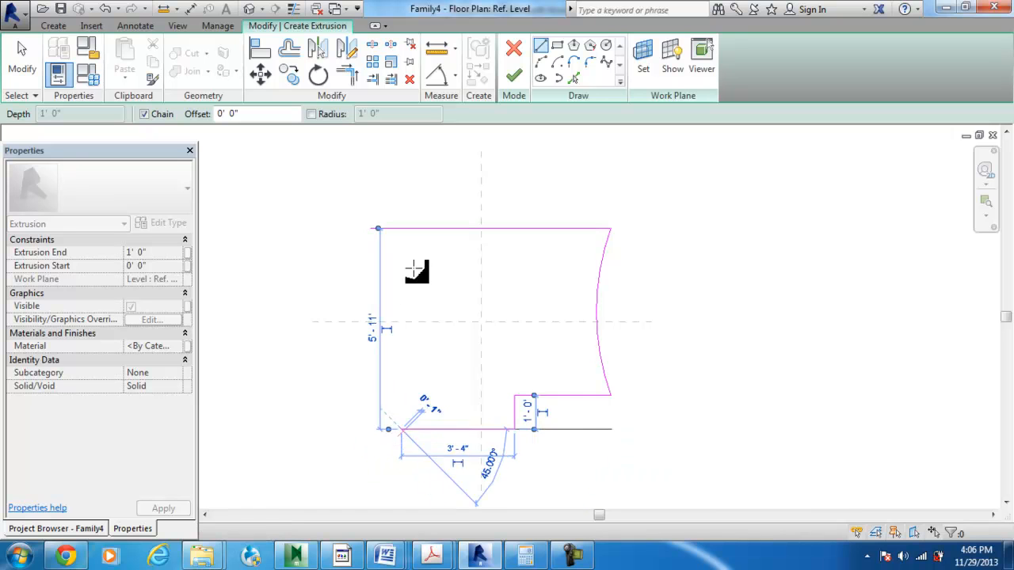
pyautogui.click(401, 282)
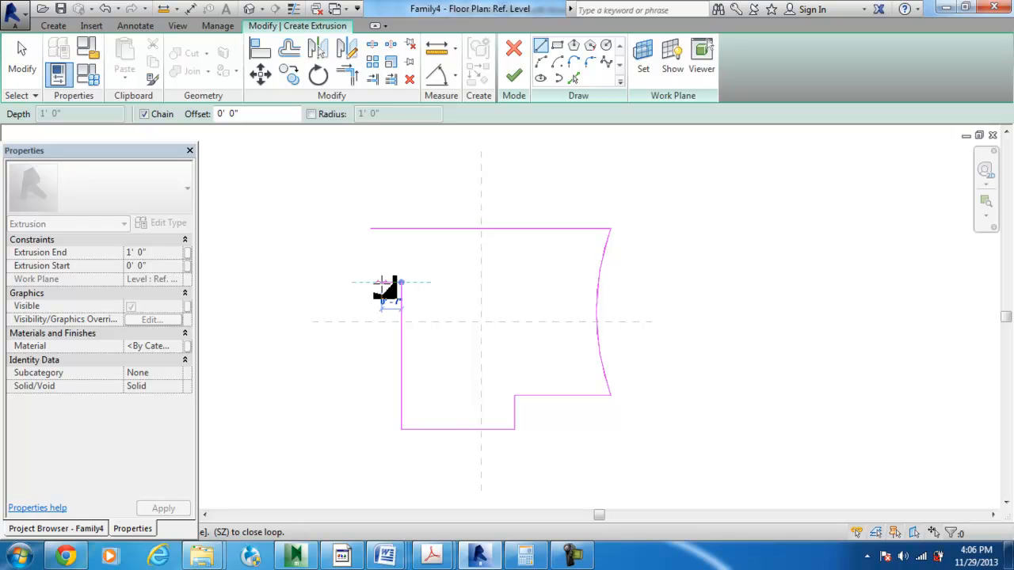
pyautogui.click(370, 282)
pyautogui.click(370, 229)
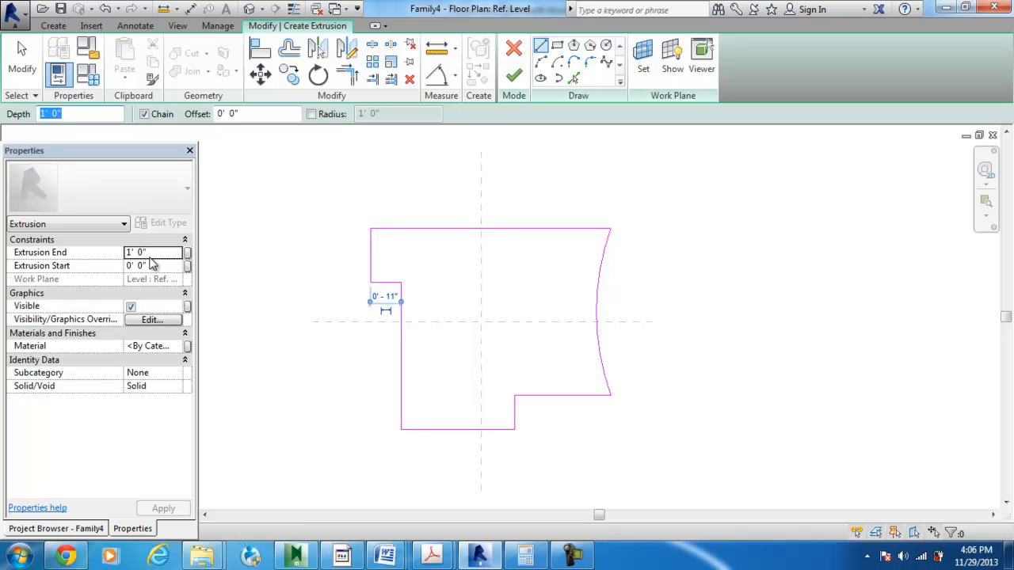
# Set Extrusion End to 10' and finish the extrusion sketch.
pyautogui.click(154, 254)
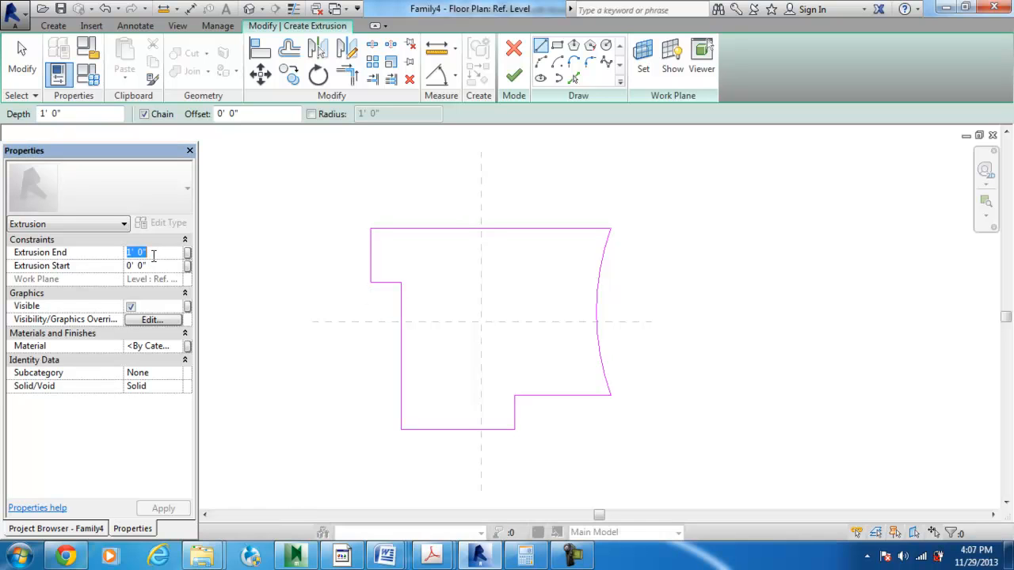
pyautogui.write('10')
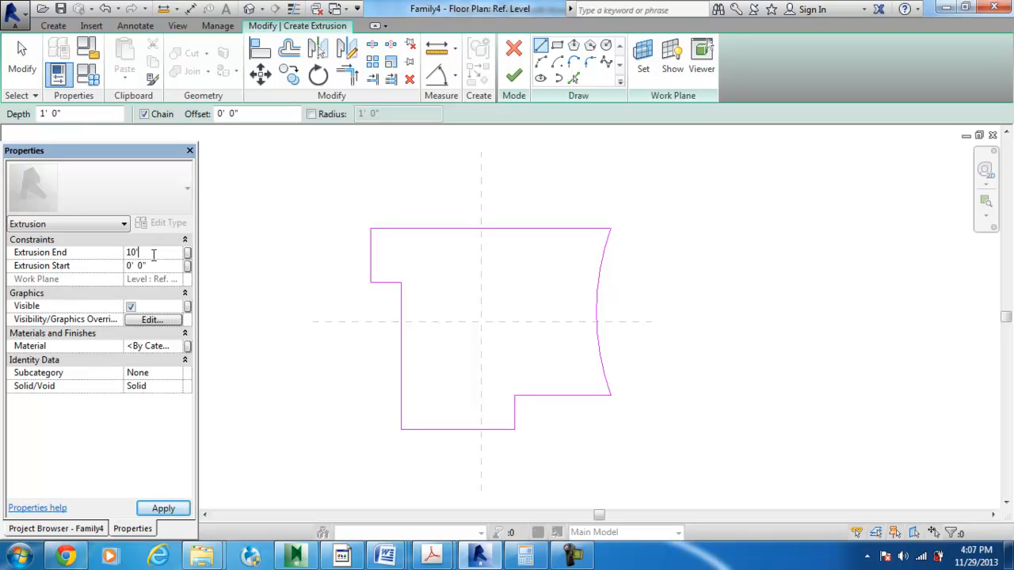
pyautogui.write("'")
pyautogui.click(163, 266)
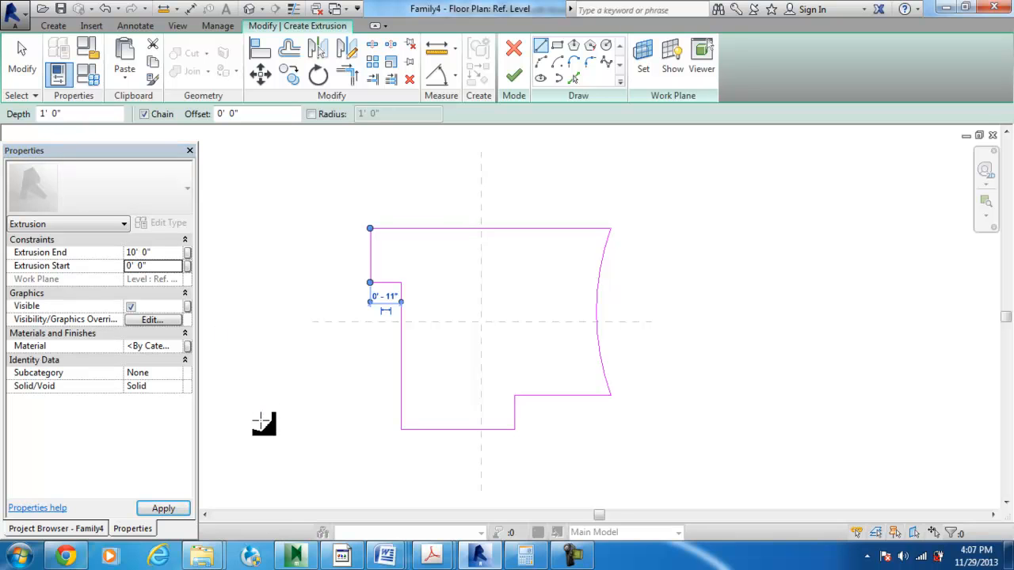
pyautogui.click(515, 76)
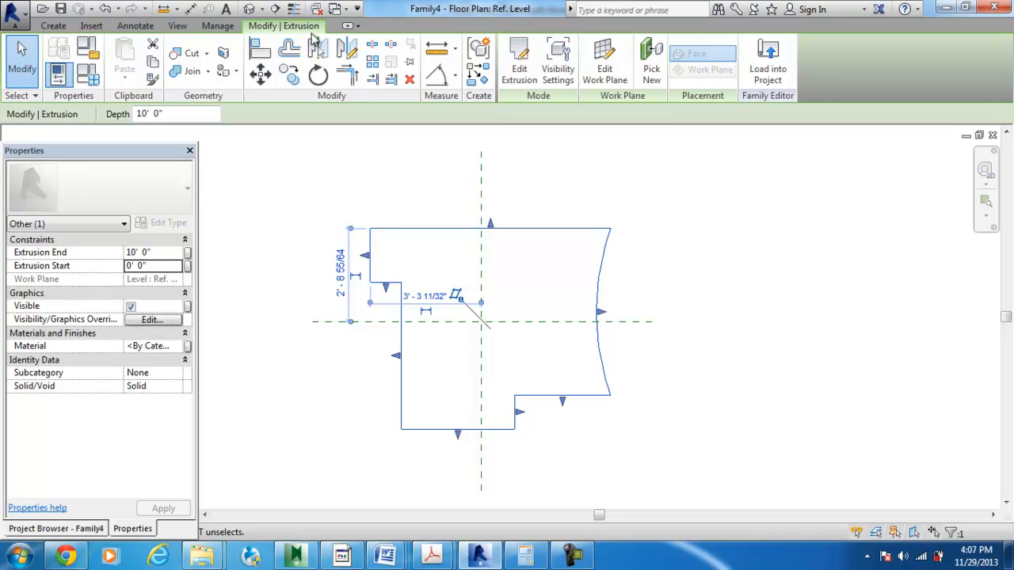
# Edit the extrusion's sketch in the 3D view, moving the long back edge and the adjoining short end edge outward, and finish the edit.
pyautogui.click(178, 26)
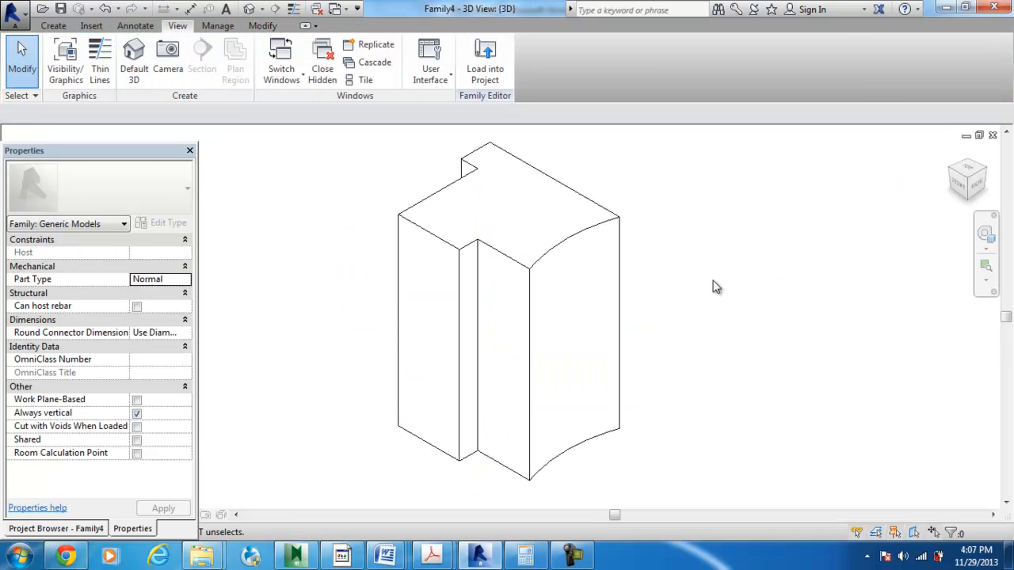
pyautogui.click(562, 251)
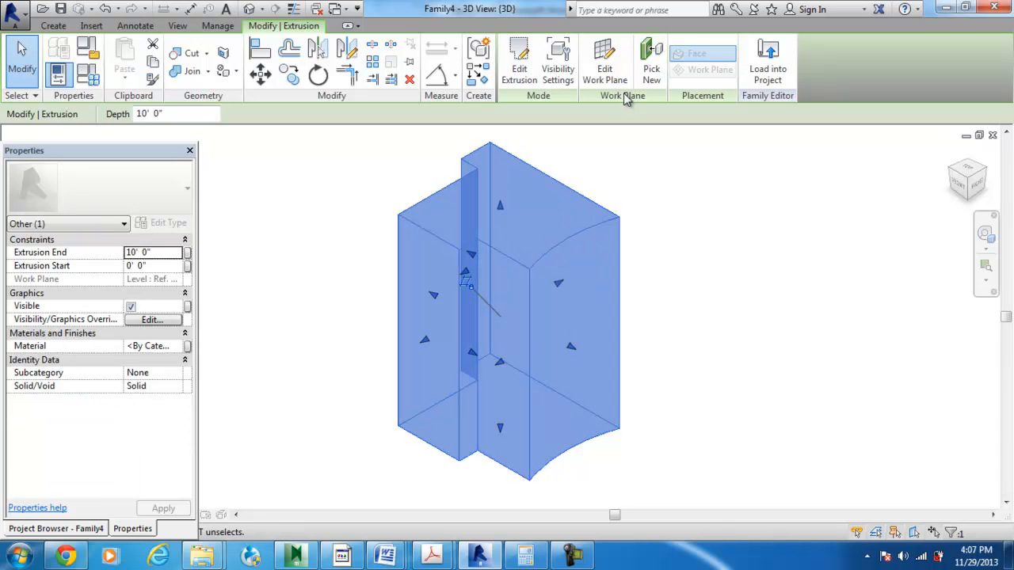
pyautogui.click(520, 73)
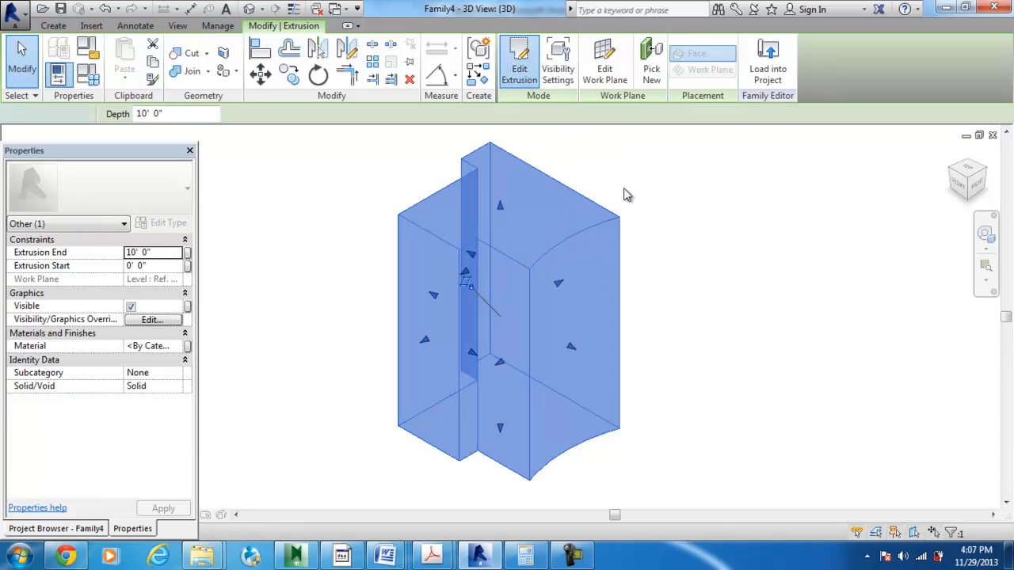
pyautogui.scroll(2, 554, 525)
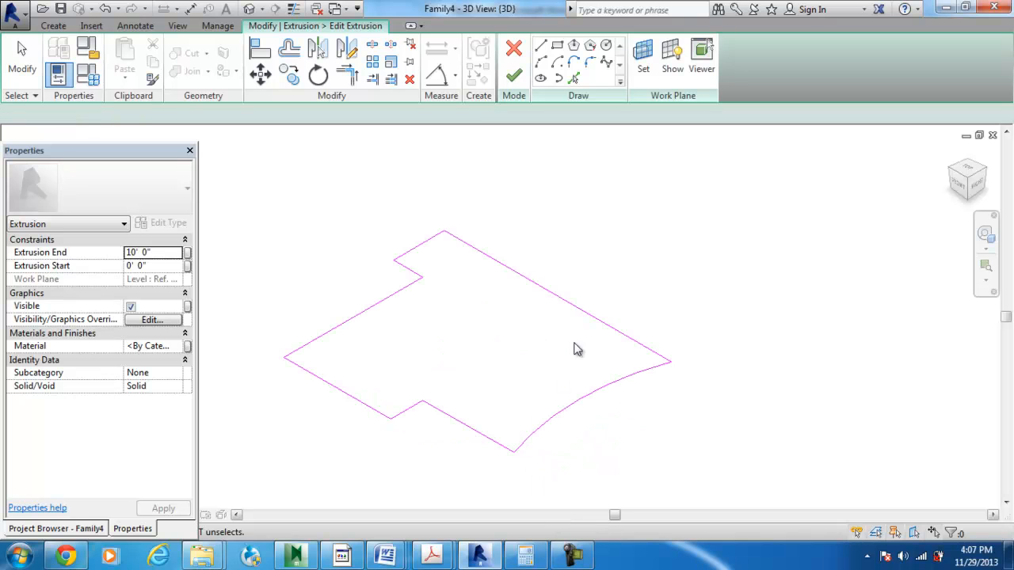
pyautogui.click(565, 306)
pyautogui.moveTo(568, 309); pyautogui.dragTo(618, 280)
pyautogui.click(441, 240)
pyautogui.moveTo(439, 236); pyautogui.dragTo(376, 184)
pyautogui.click(514, 74)
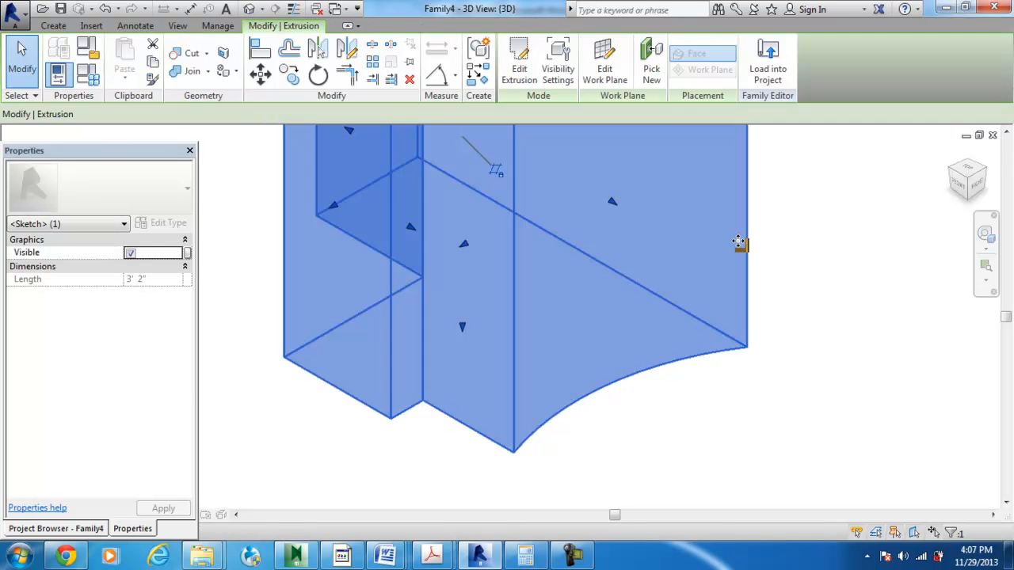
pyautogui.click(792, 416)
# Lower the extrusion's top face to an extrusion end of about 6' 6".
pyautogui.scroll(-2, 791, 416)
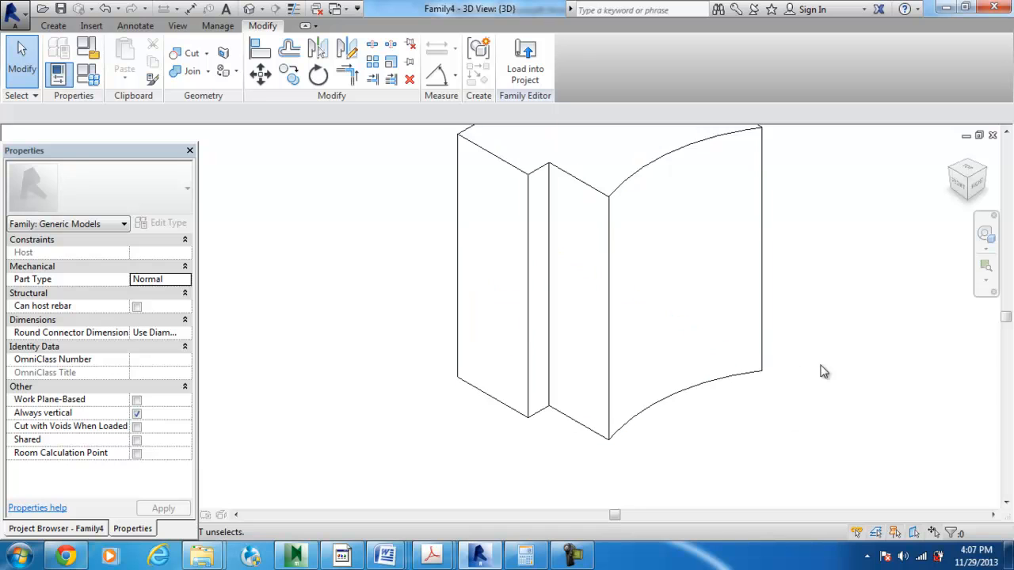
pyautogui.scroll(-1, 824, 372)
pyautogui.click(722, 206)
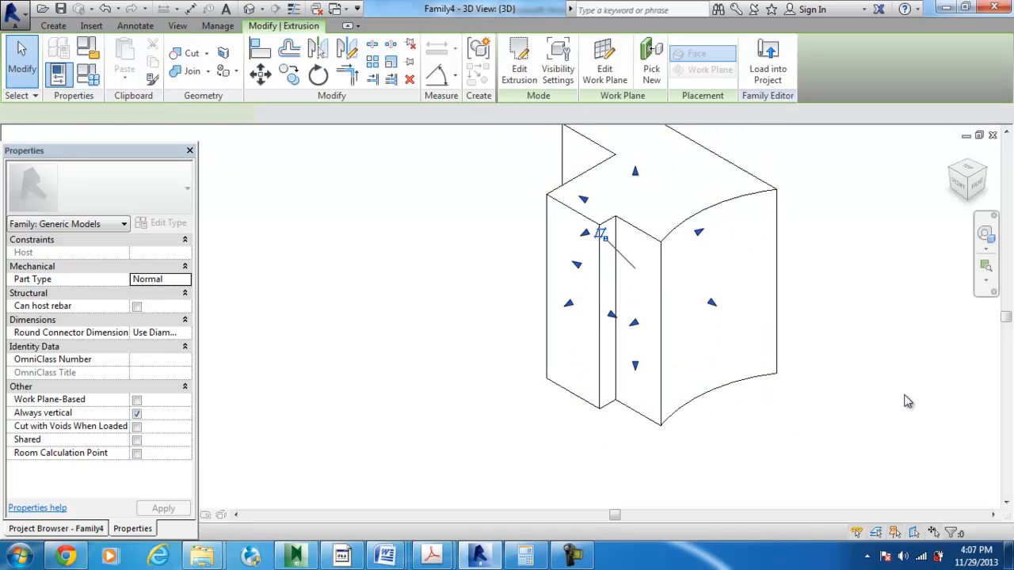
pyautogui.scroll(1, 860, 208)
pyautogui.moveTo(612, 184); pyautogui.dragTo(628, 287)
# Adjust the position of the extrusion's curved end face and pull the opposite end face outward.
pyautogui.moveTo(714, 406); pyautogui.dragTo(689, 410)
pyautogui.moveTo(688, 401); pyautogui.dragTo(686, 400)
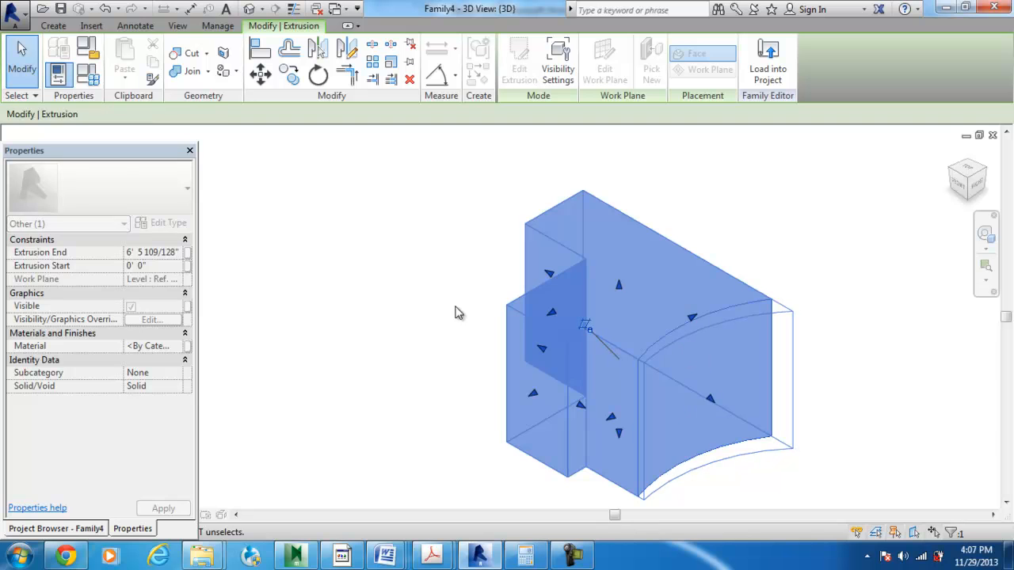
pyautogui.moveTo(548, 275); pyautogui.dragTo(468, 248)
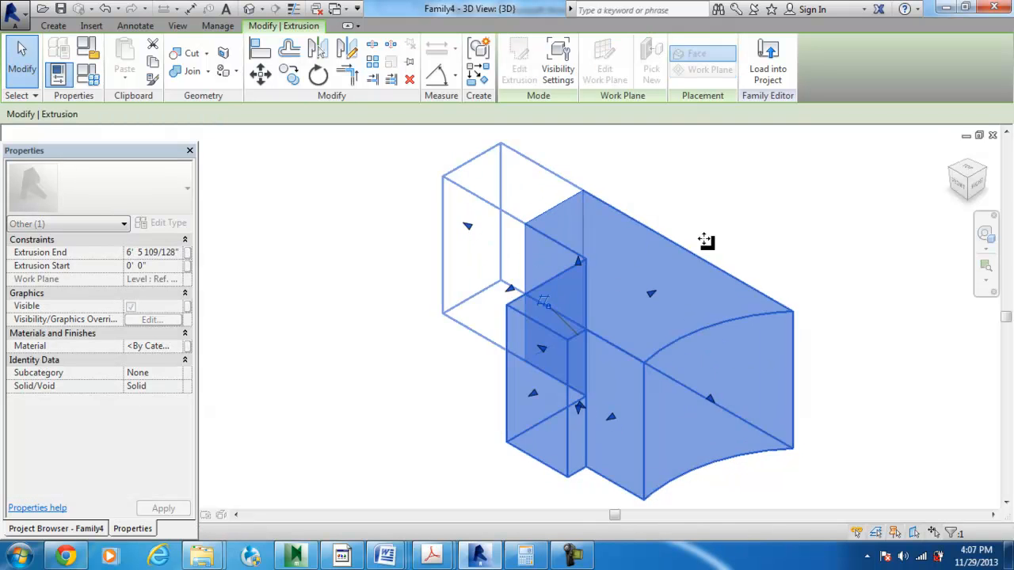
pyautogui.click(698, 242)
# Cut the extrusion's curved end with a 10' deep void extrusion from a 3' radius circle centred on its lower curved edge.
pyautogui.scroll(1, 945, 404)
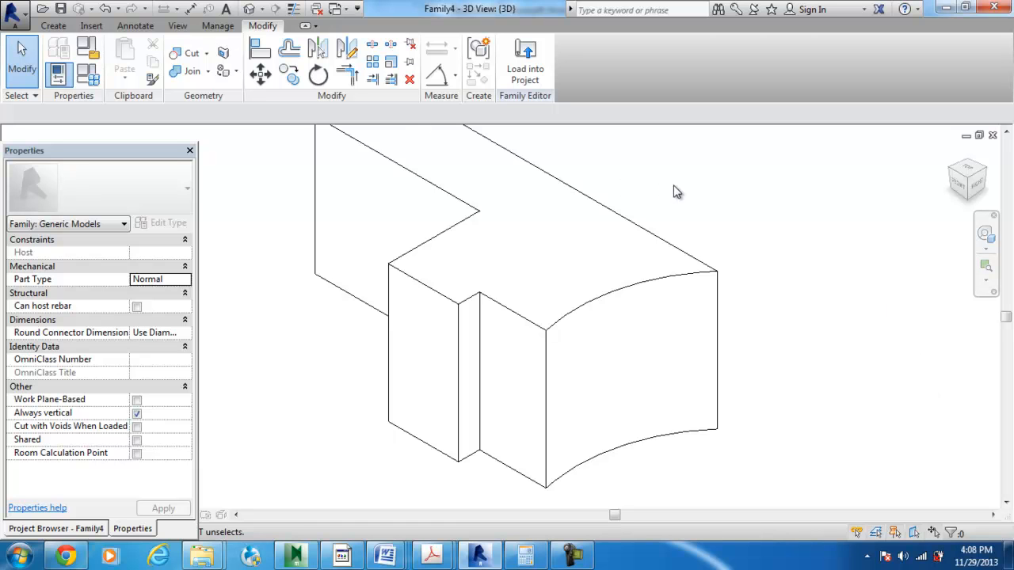
pyautogui.click(56, 26)
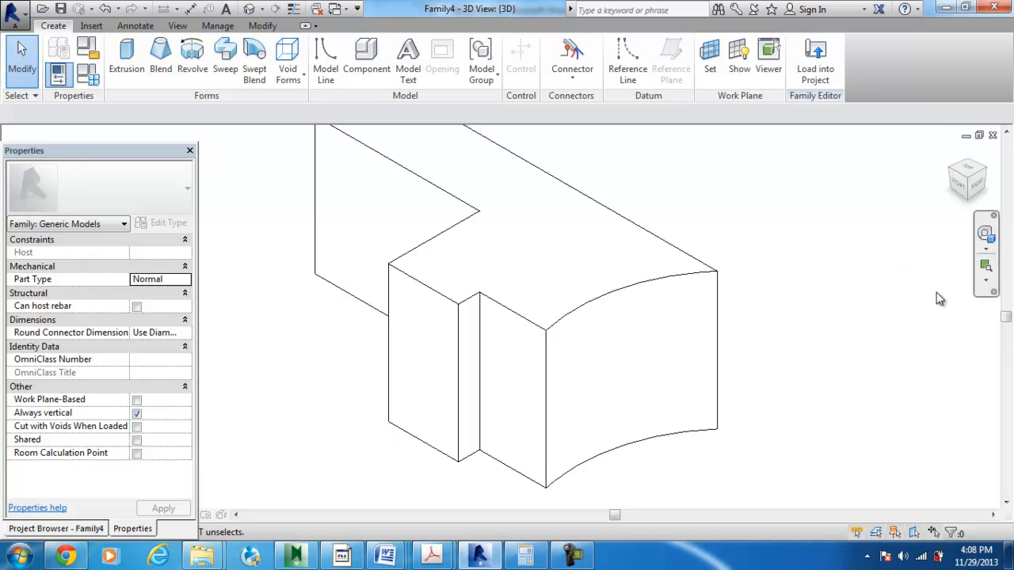
pyautogui.click(699, 251)
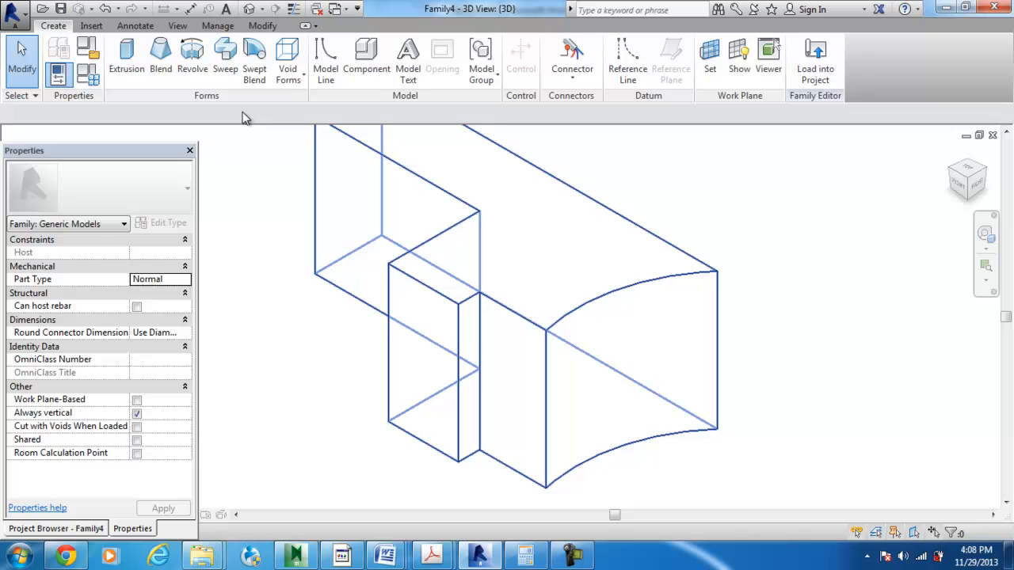
pyautogui.click(304, 86)
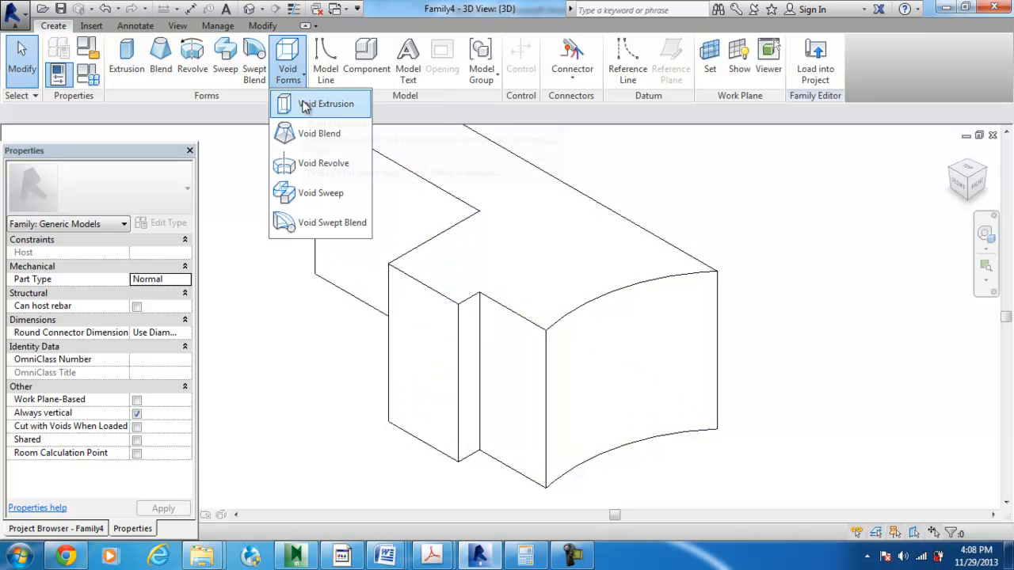
pyautogui.click(306, 106)
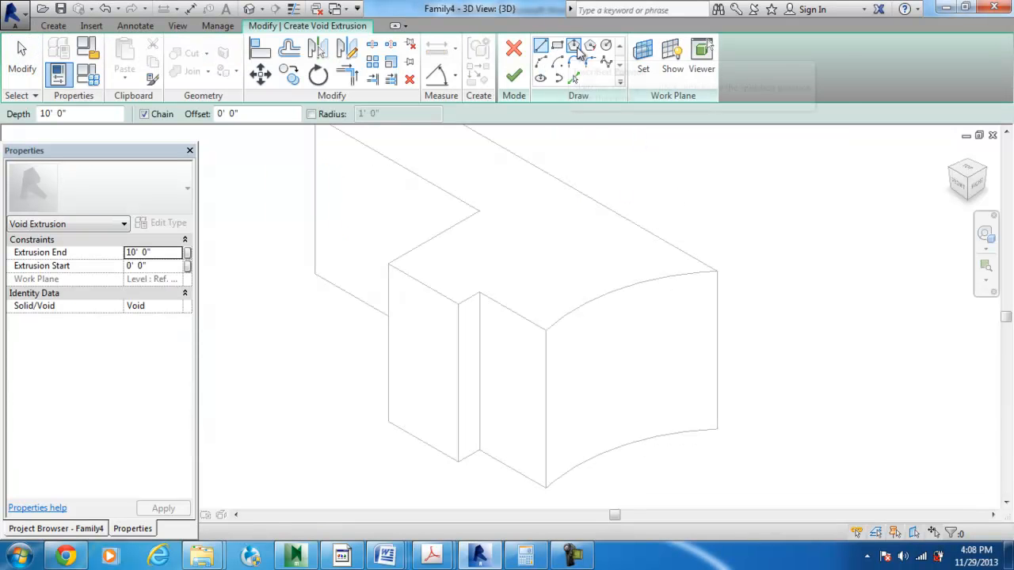
pyautogui.click(640, 441)
pyautogui.click(653, 481)
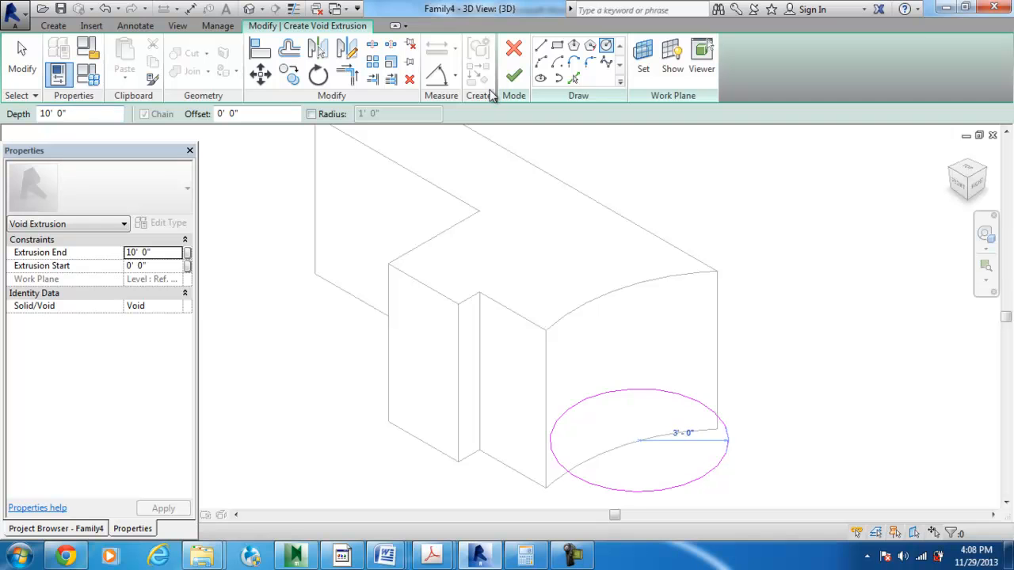
pyautogui.click(513, 74)
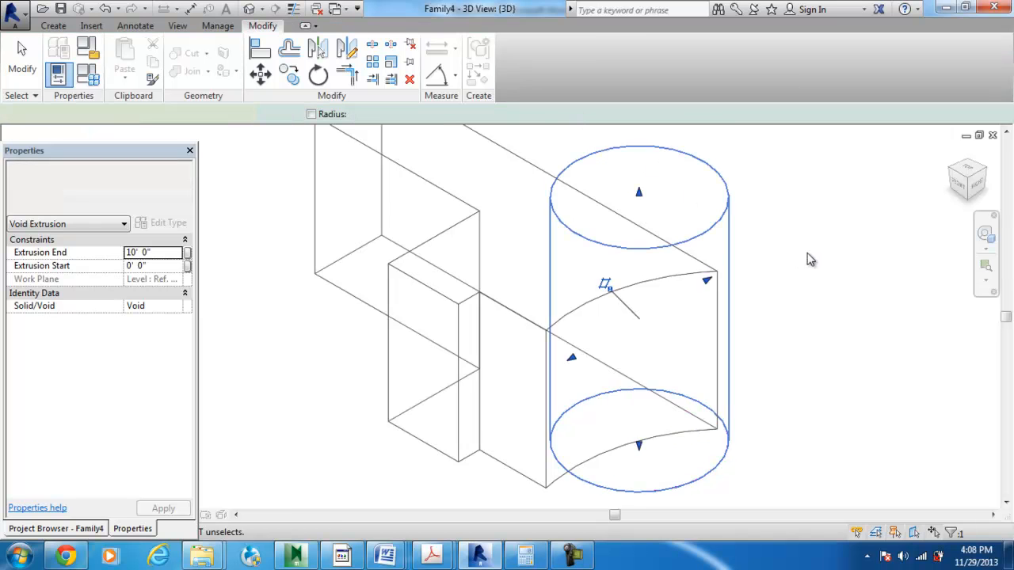
pyautogui.click(819, 253)
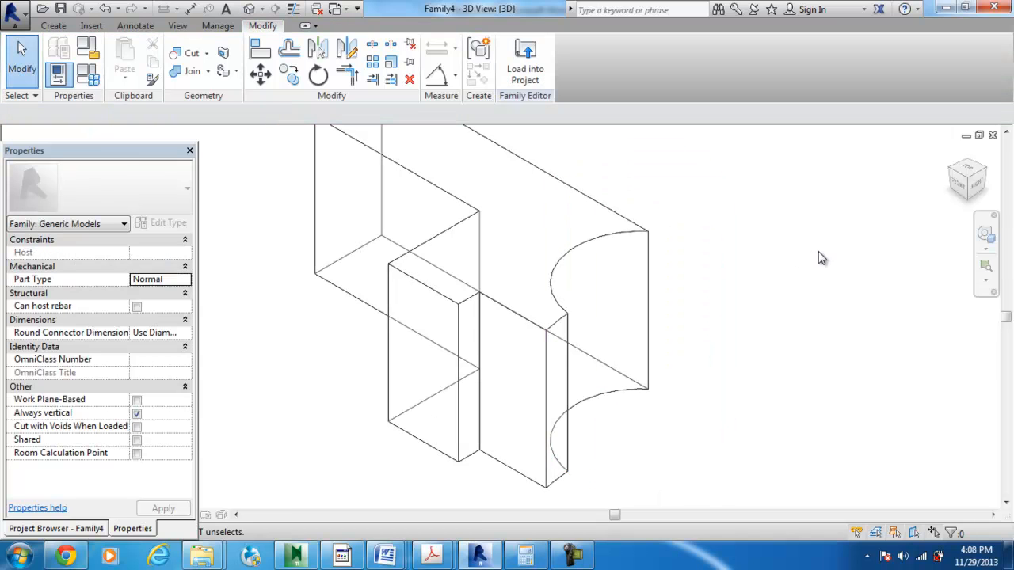
pyautogui.scroll(-2, 820, 252)
pyautogui.scroll(1, 685, 116)
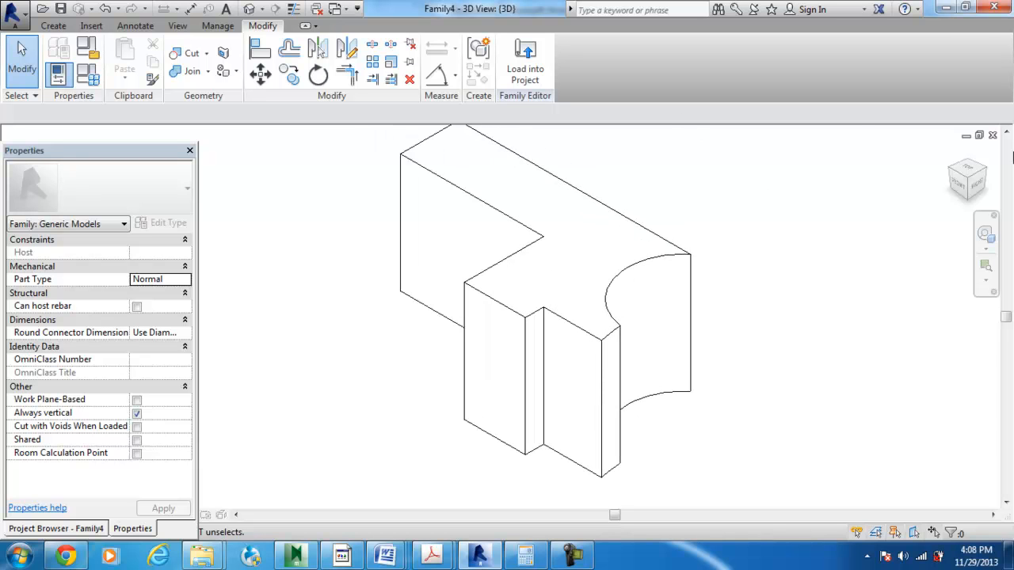
pyautogui.click(984, 189)
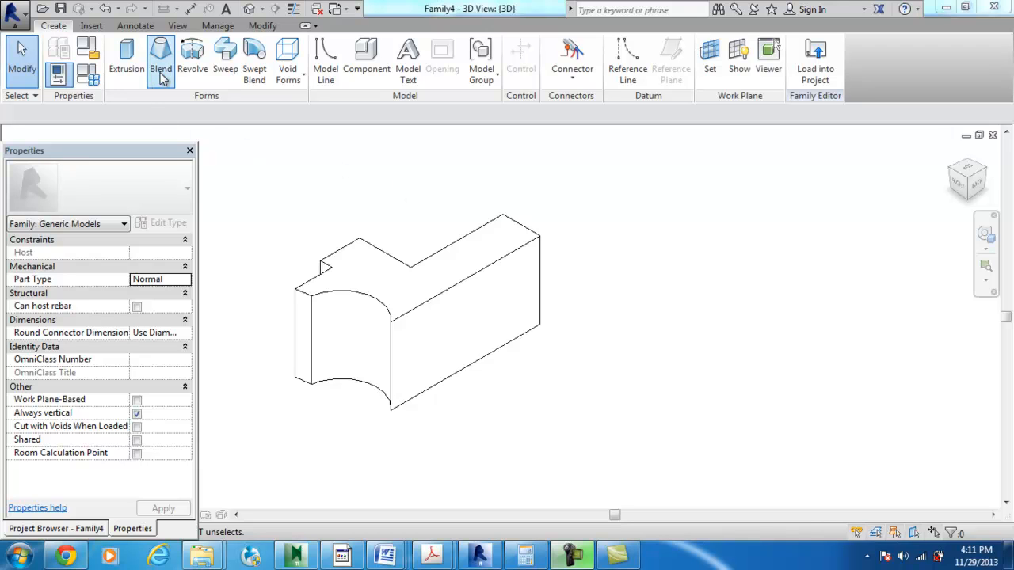
pyautogui.click(301, 88)
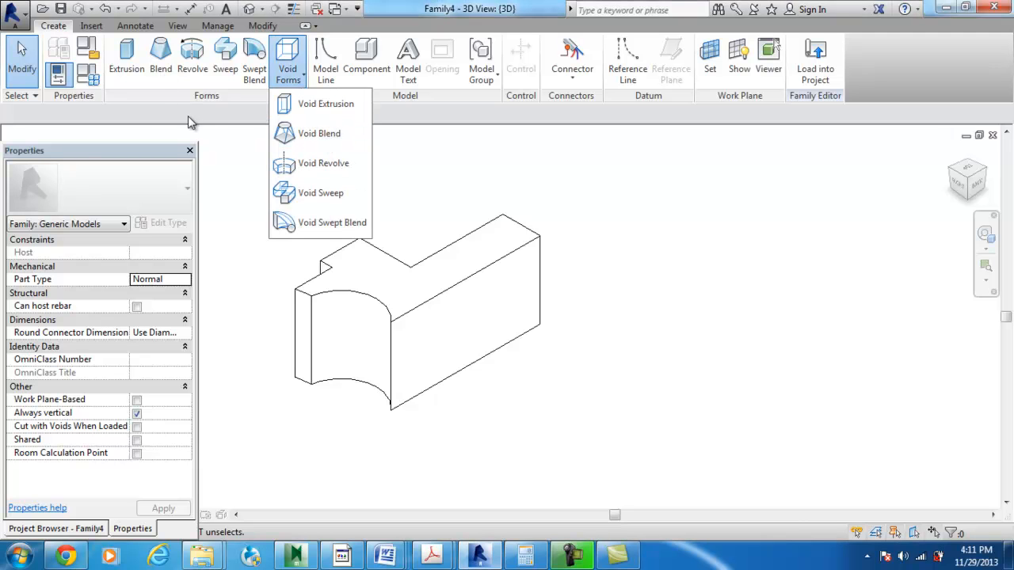
pyautogui.click(237, 168)
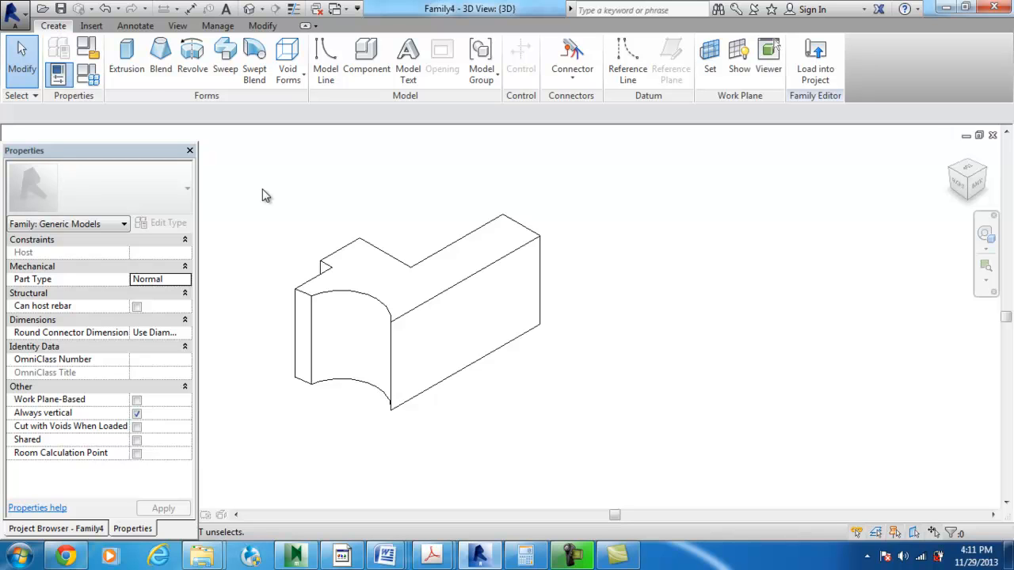
# Start a solid blend and sketch a closed, irregular eight-sided base boundary beside the existing extrusion.
pyautogui.click(164, 68)
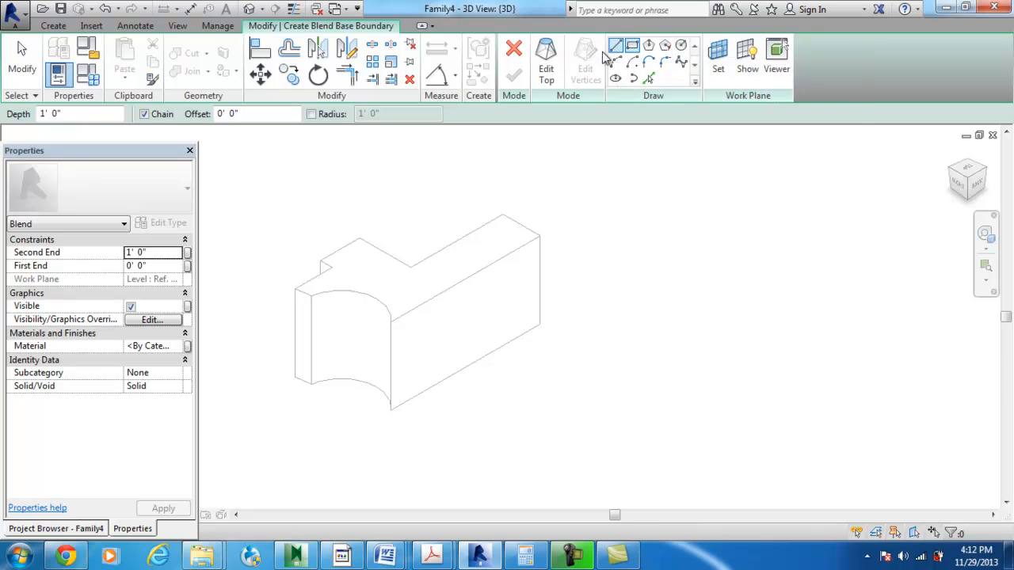
pyautogui.click(603, 304)
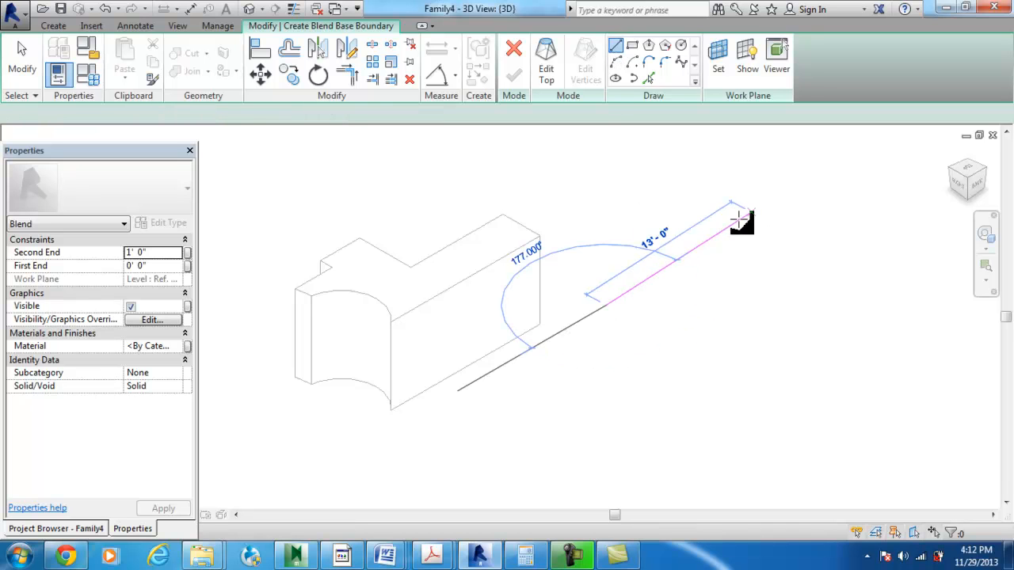
pyautogui.click(726, 226)
pyautogui.click(773, 254)
pyautogui.click(818, 239)
pyautogui.click(878, 307)
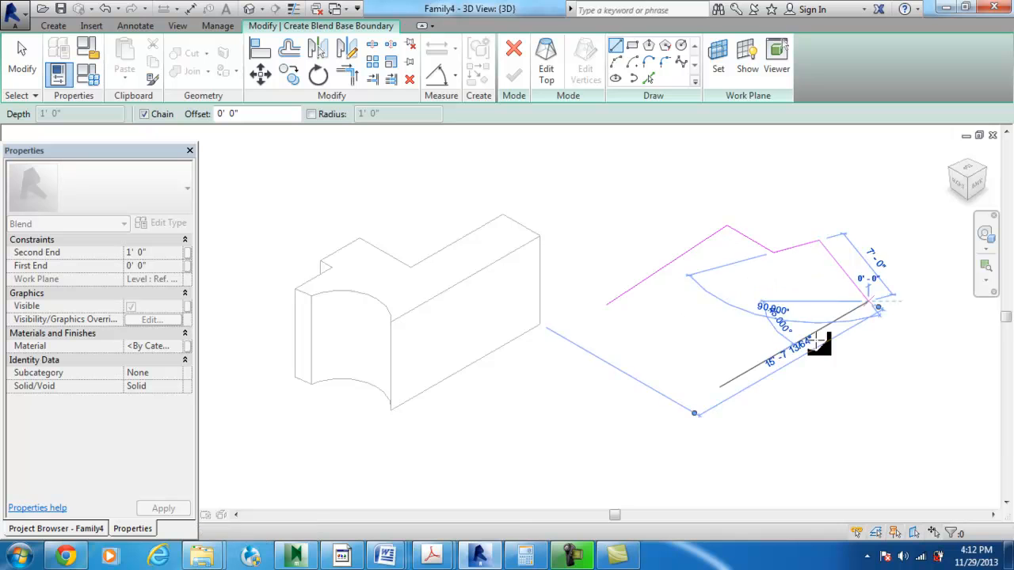
pyautogui.click(782, 359)
pyautogui.click(658, 343)
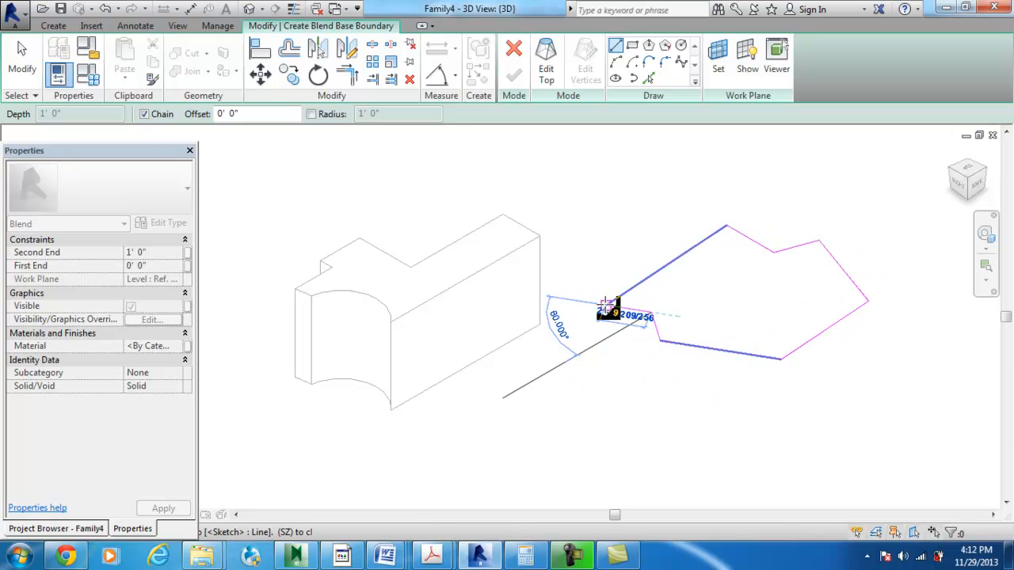
pyautogui.click(607, 307)
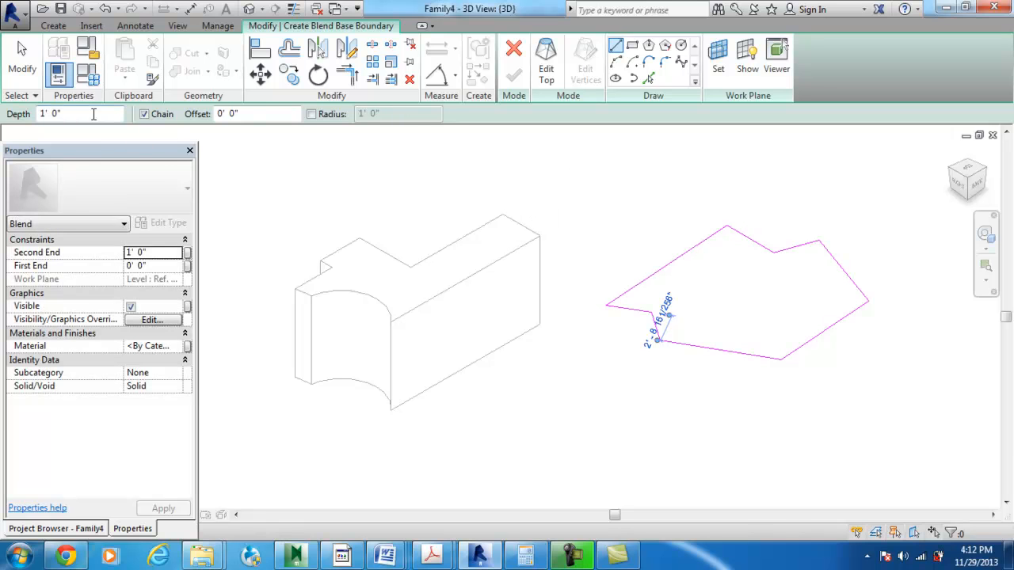
# Set the blend's depth to 12' and switch to its top boundary.
pyautogui.moveTo(94, 113); pyautogui.dragTo(32, 115)
pyautogui.write('12')
pyautogui.click(547, 67)
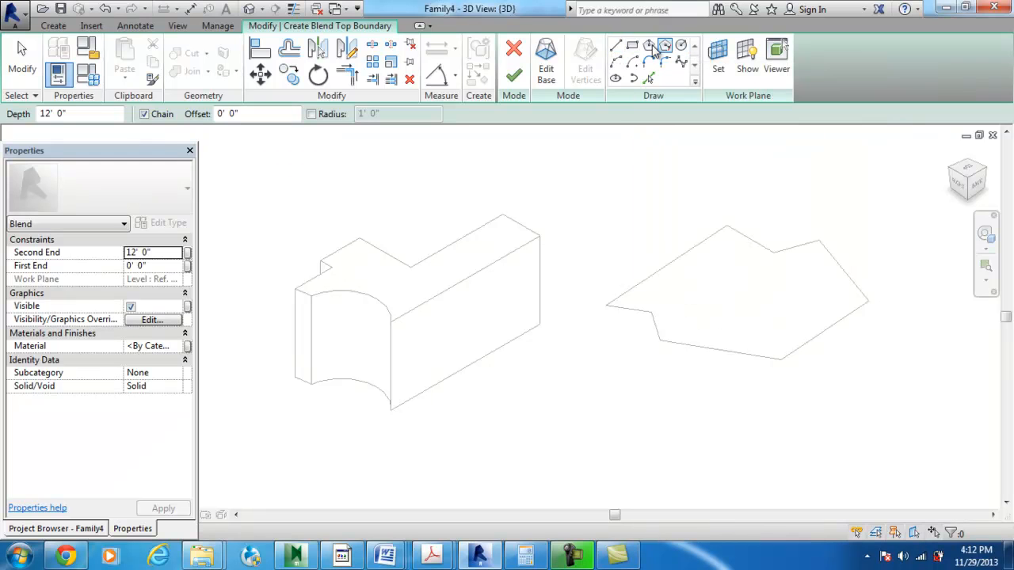
# Sketch a closed, irregular nine-sided top boundary with straight lines, offset from and partly overlapping the base outline, and finish the blend.
pyautogui.click(616, 45)
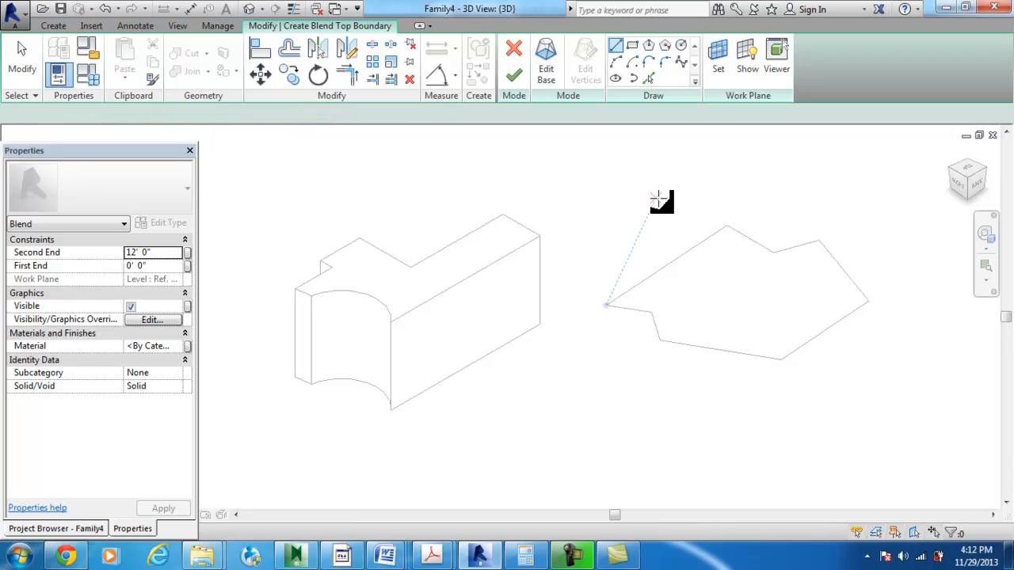
pyautogui.click(625, 242)
pyautogui.click(747, 187)
pyautogui.click(788, 202)
pyautogui.click(851, 189)
pyautogui.click(885, 203)
pyautogui.click(863, 230)
pyautogui.click(790, 291)
pyautogui.click(696, 288)
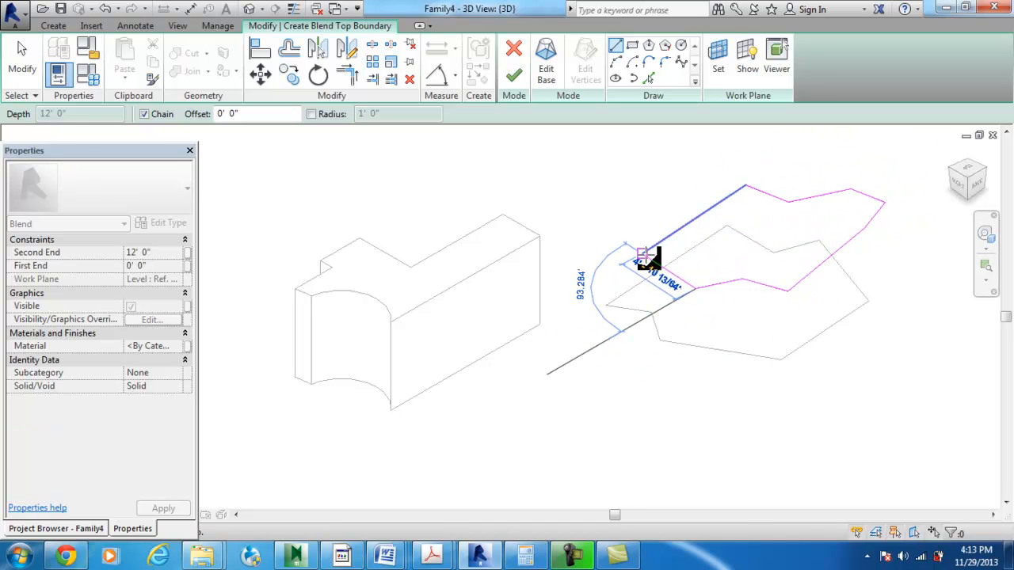
pyautogui.click(643, 255)
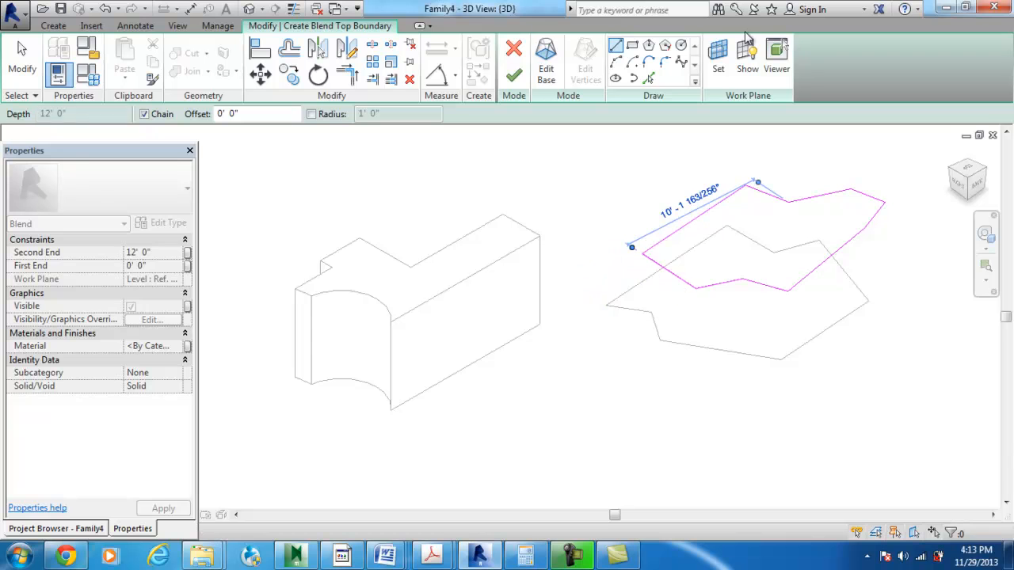
pyautogui.click(512, 77)
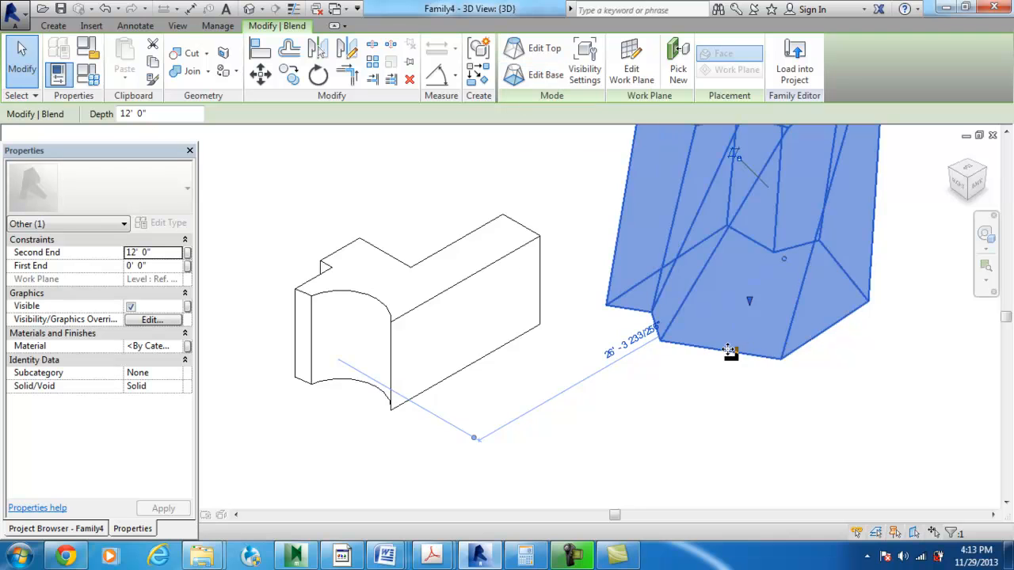
pyautogui.scroll(-3, 733, 353)
pyautogui.click(893, 192)
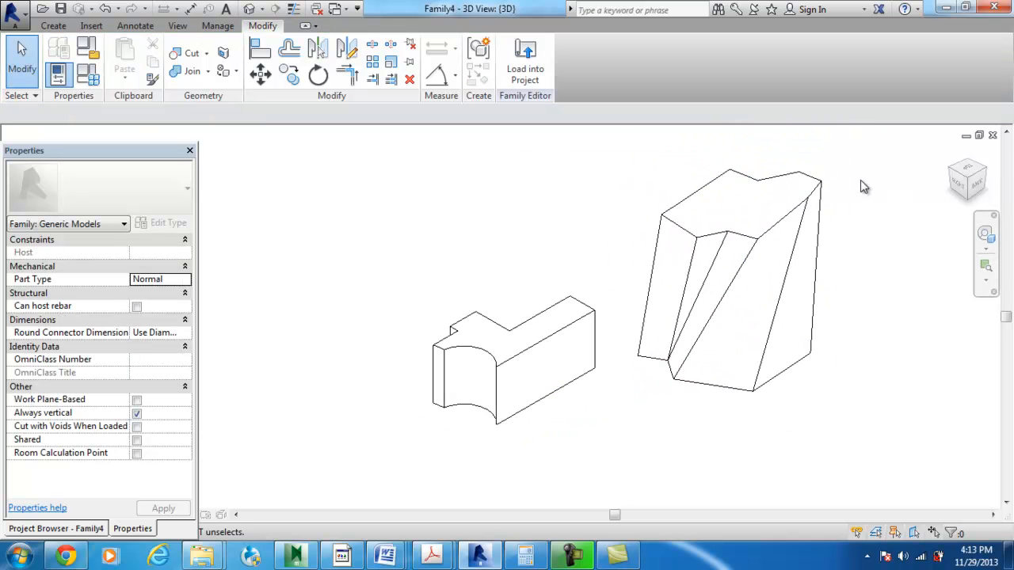
# Edit the blend's base boundary, moving the inner endpoint of the short notch edge inward so the edge is 4' 8" long.
pyautogui.click(979, 184)
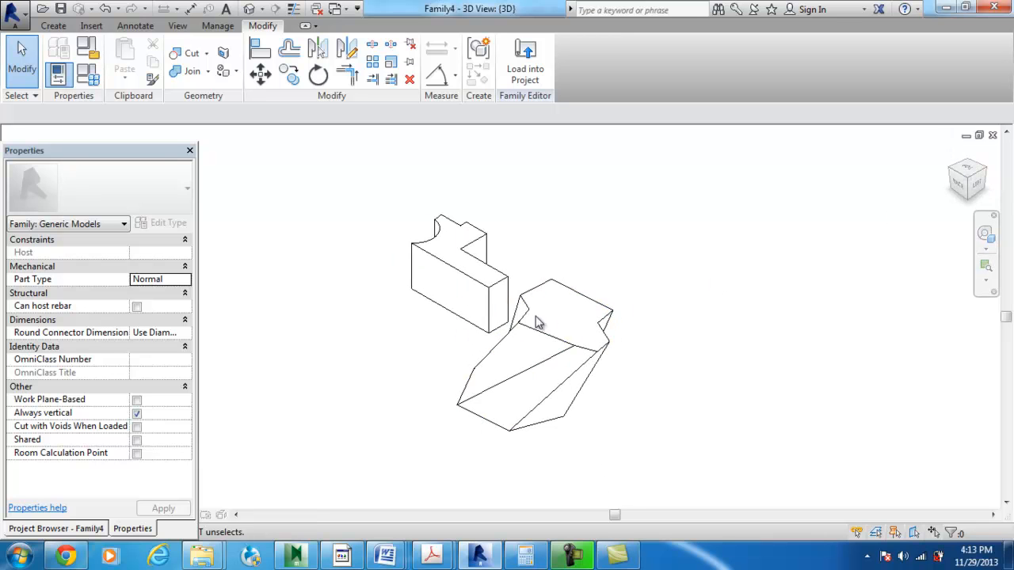
pyautogui.scroll(1, 300, 387)
pyautogui.scroll(1, 300, 387)
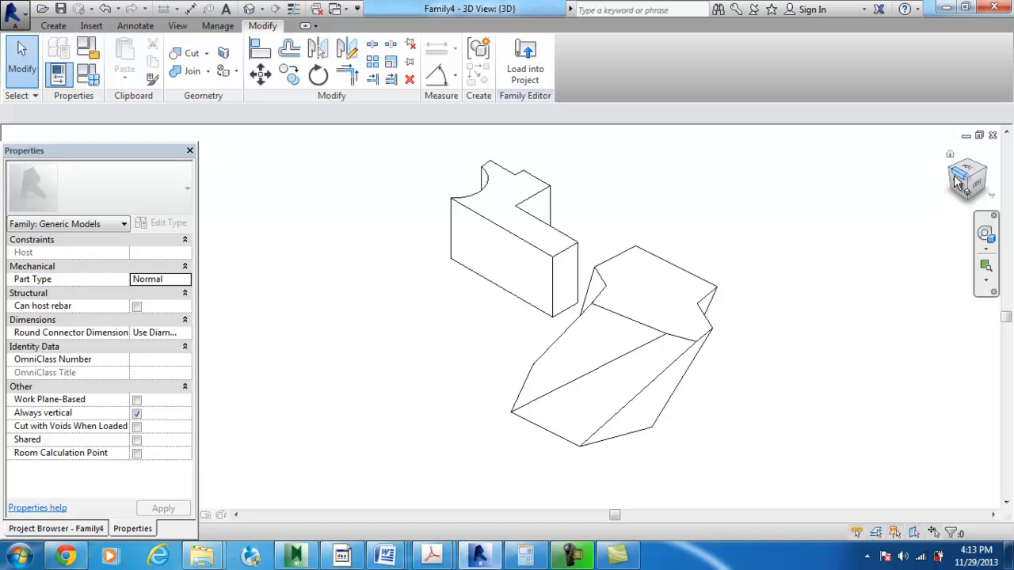
pyautogui.moveTo(955, 176); pyautogui.dragTo(718, 212)
pyautogui.click(629, 247)
pyautogui.click(625, 246)
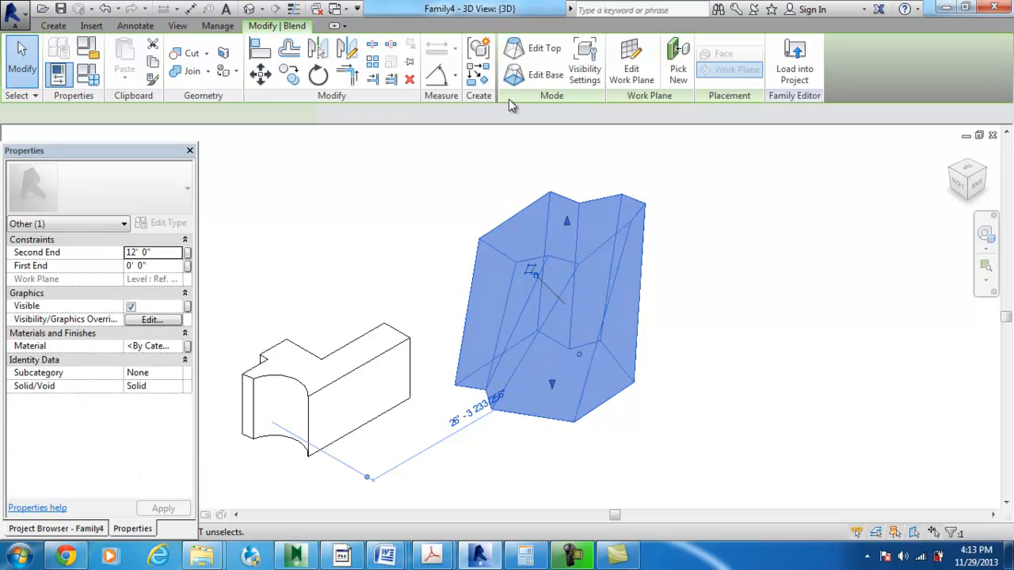
pyautogui.click(552, 83)
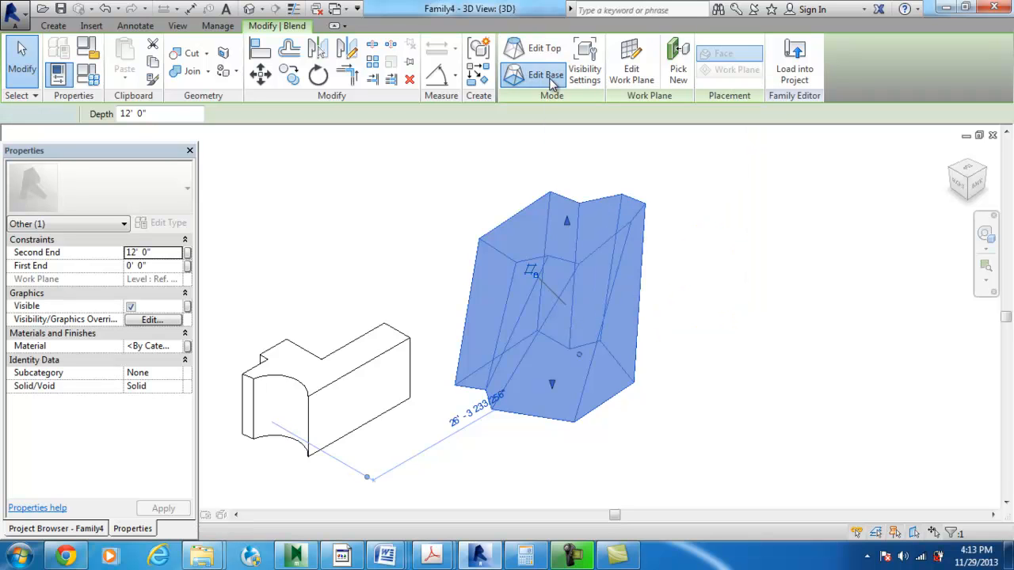
pyautogui.scroll(3, 476, 423)
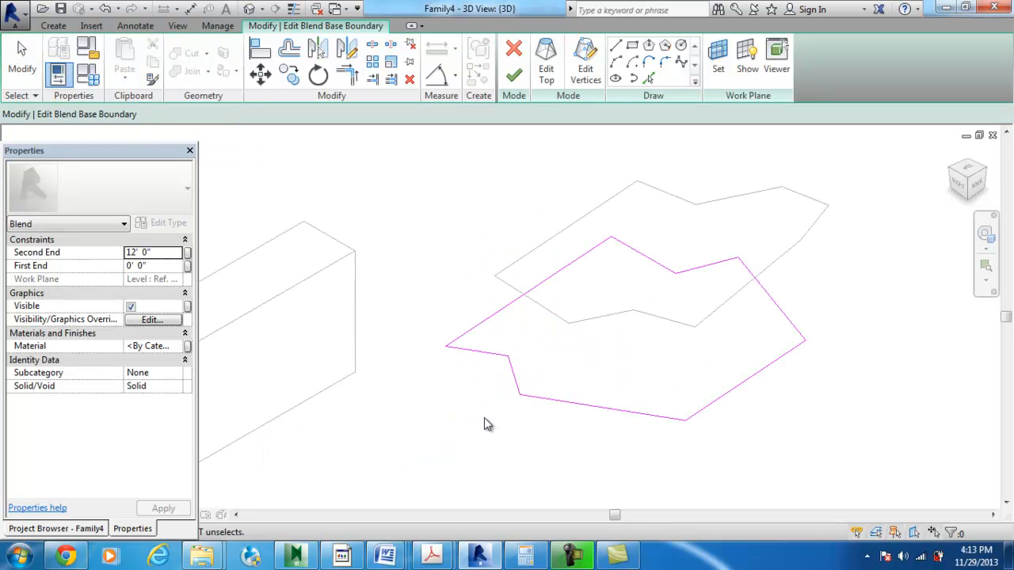
pyautogui.scroll(1, 492, 423)
pyautogui.click(518, 376)
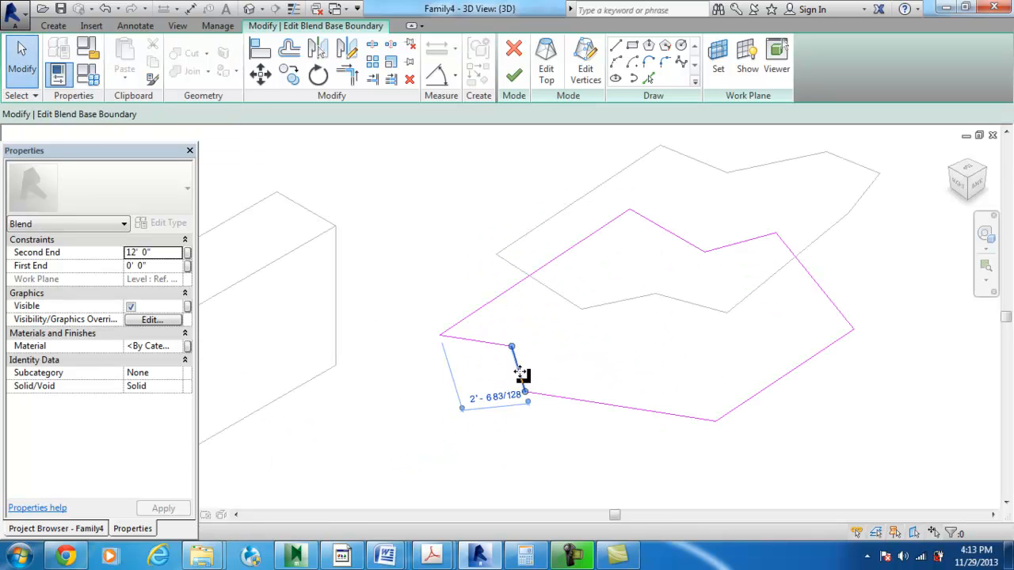
pyautogui.moveTo(512, 347); pyautogui.dragTo(568, 327)
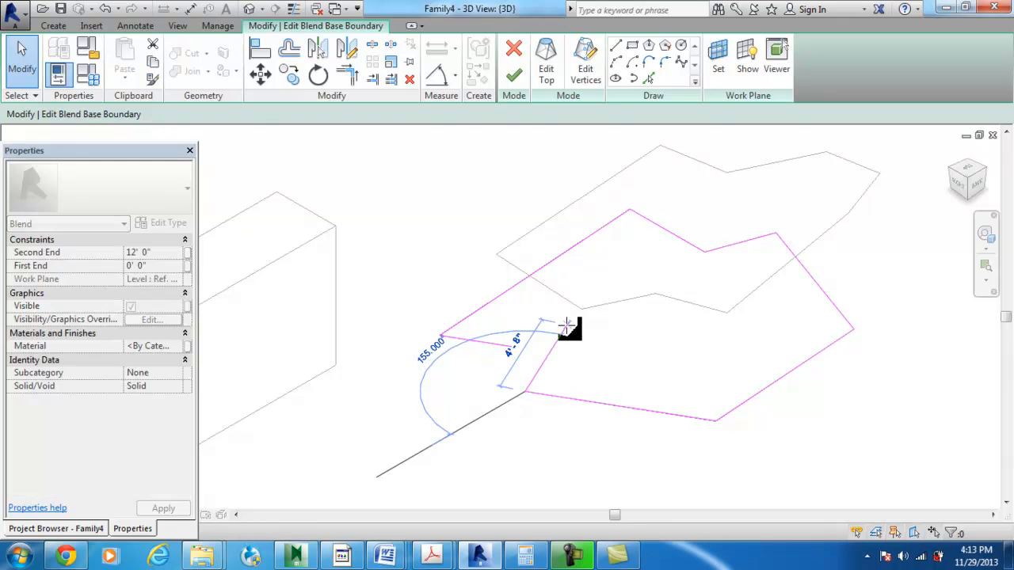
pyautogui.click(493, 345)
pyautogui.click(515, 353)
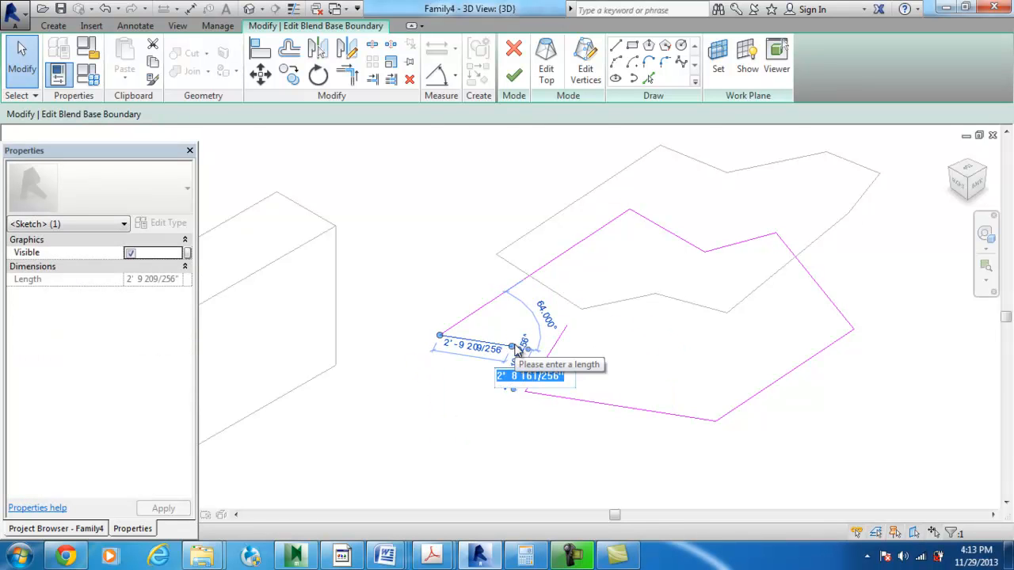
pyautogui.click(515, 346)
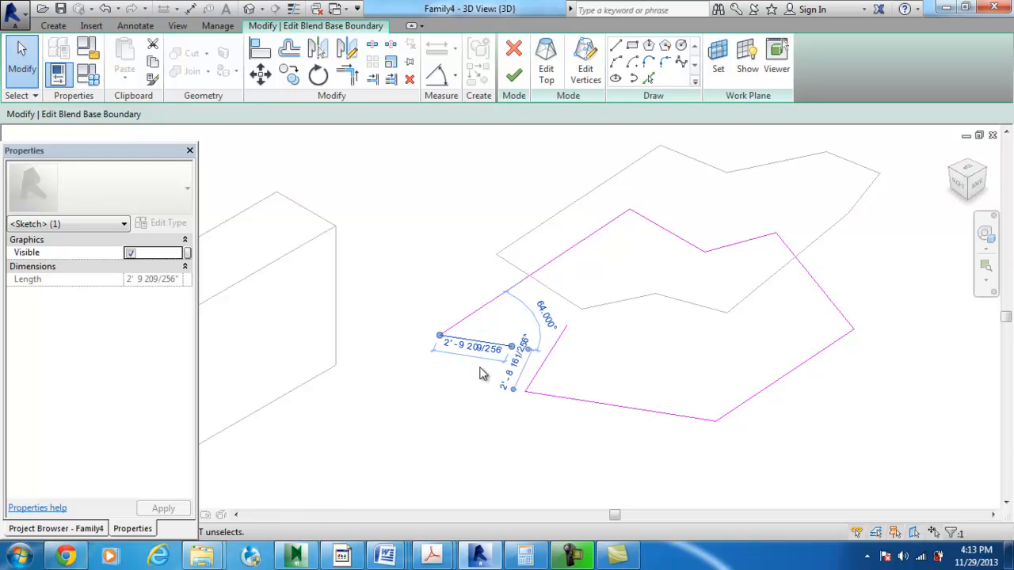
pyautogui.click(468, 369)
pyautogui.click(514, 352)
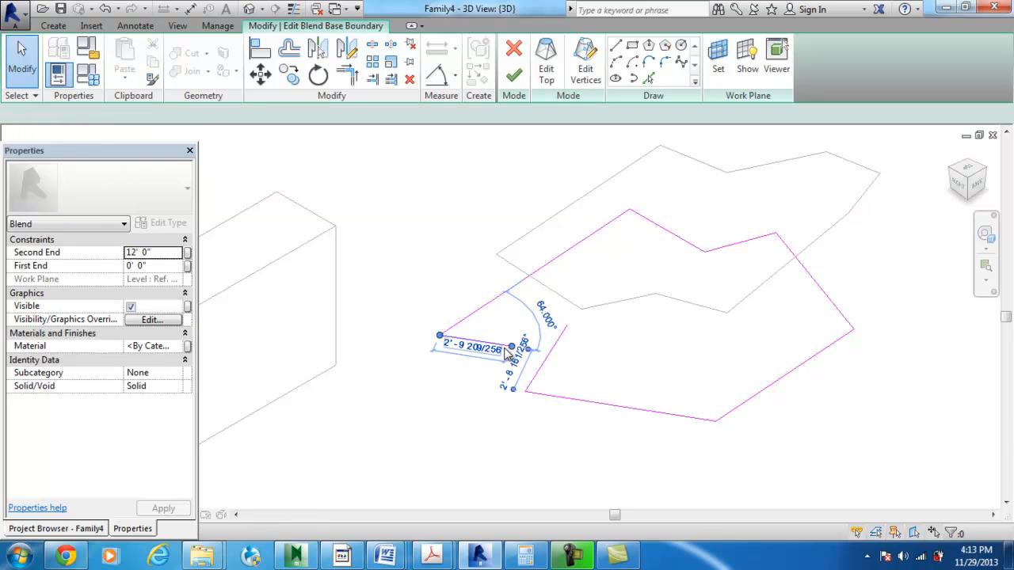
pyautogui.click(531, 339)
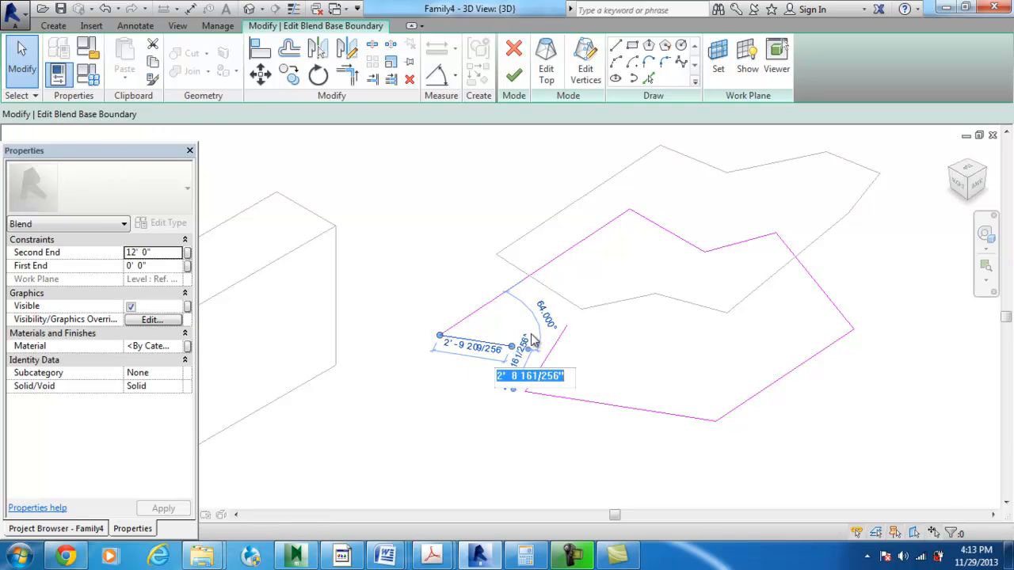
pyautogui.click(583, 342)
# Bring the short notch edge's free endpoint to the neighbouring edge's open end, and move the long edge facing the extrusion outward.
pyautogui.click(548, 357)
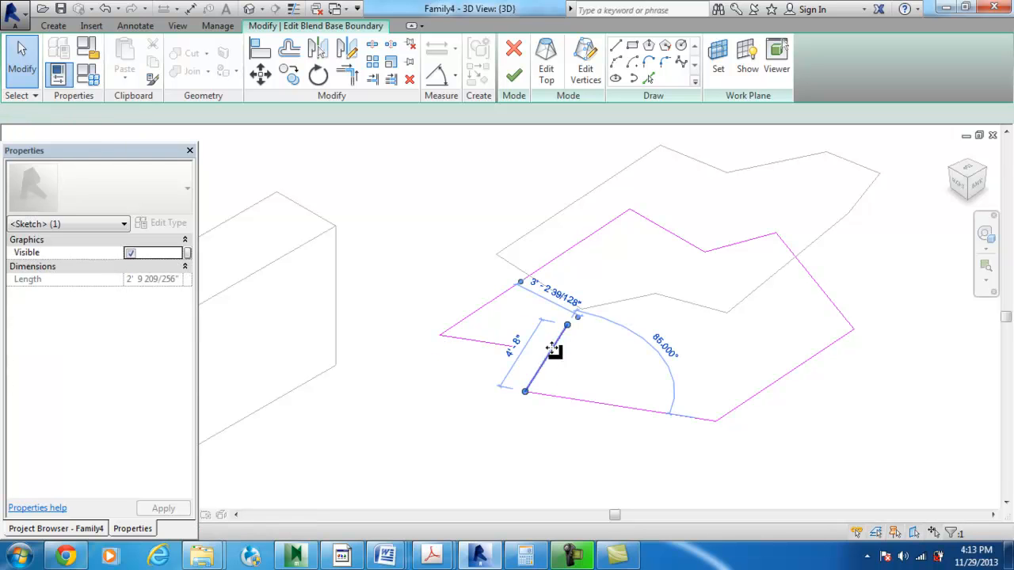
pyautogui.moveTo(567, 325); pyautogui.dragTo(517, 347)
pyautogui.click(591, 454)
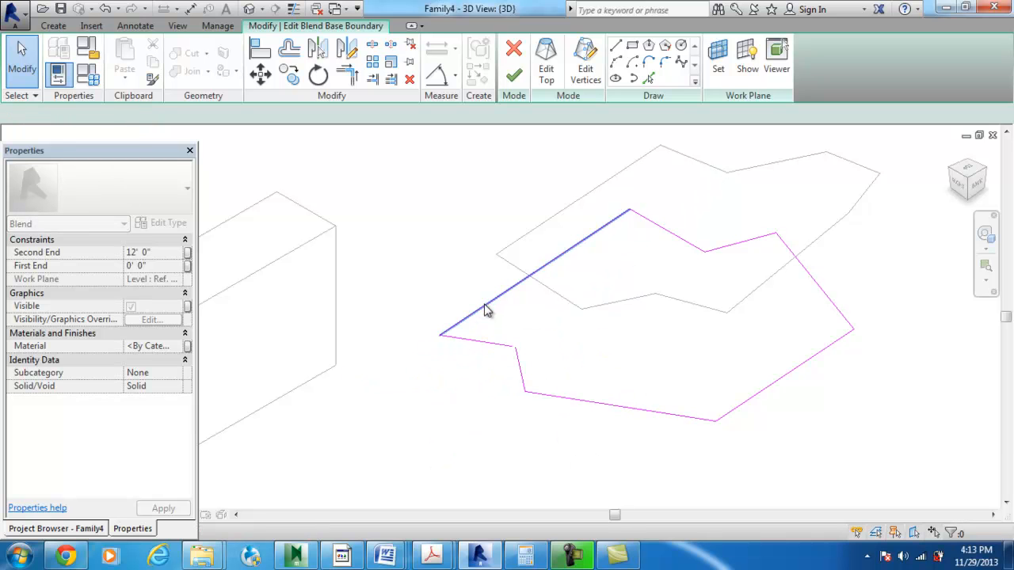
pyautogui.click(489, 311)
pyautogui.moveTo(503, 299)
pyautogui.mouseDown()
pyautogui.moveTo(464, 249)
pyautogui.moveTo(684, 185)
pyautogui.mouseUp()
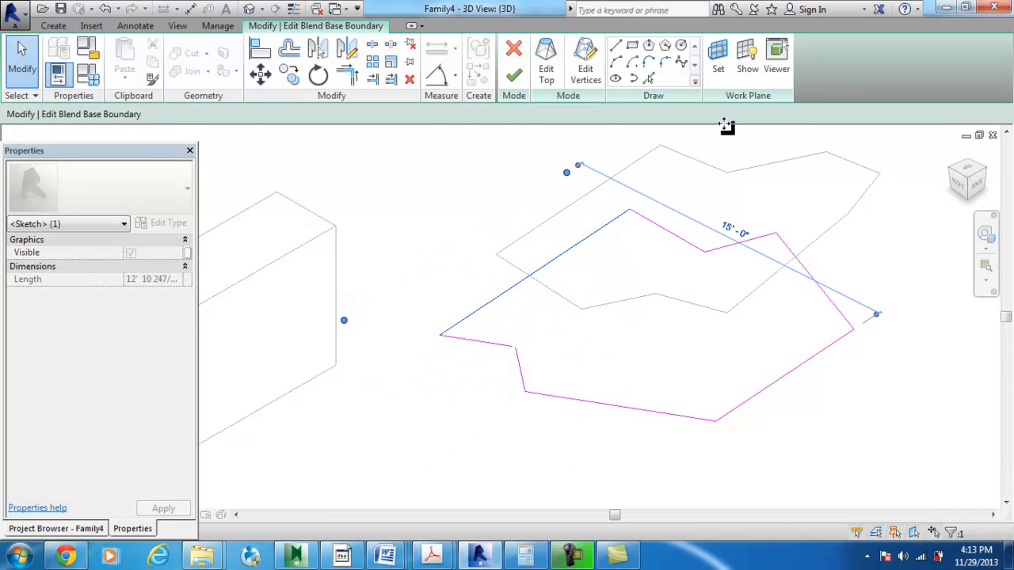
# Close the small gap at the notch corner by extending the adjacent edge to the short edge's endpoint, and finish the base boundary.
pyautogui.click(514, 75)
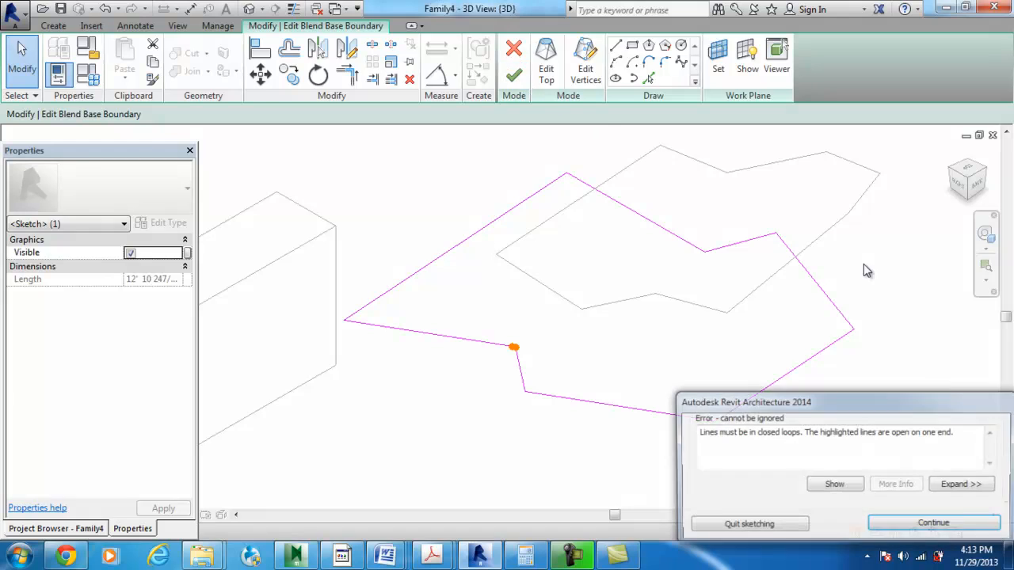
pyautogui.click(986, 527)
pyautogui.scroll(5, 475, 347)
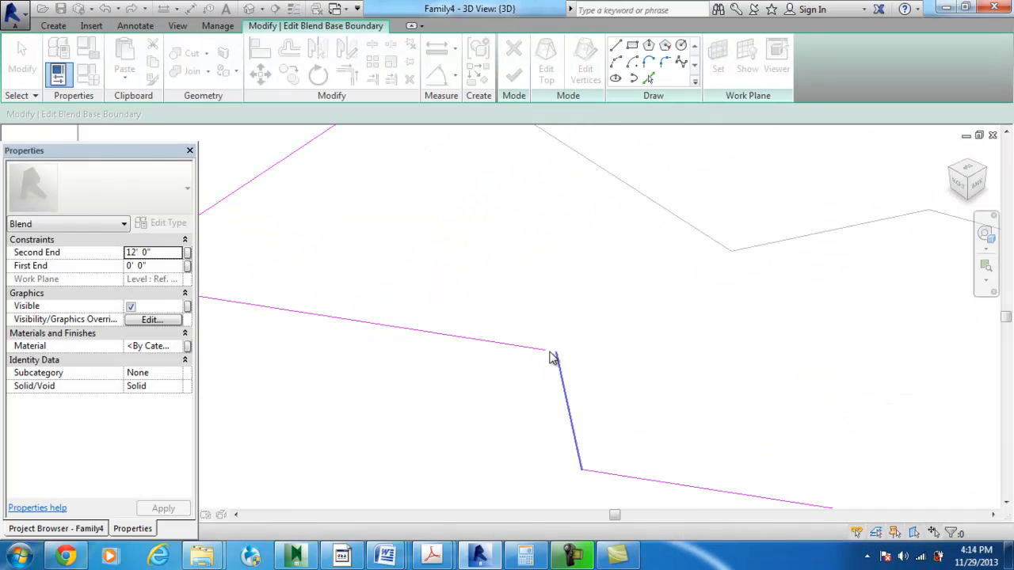
pyautogui.click(545, 351)
pyautogui.moveTo(556, 354); pyautogui.dragTo(556, 352)
pyautogui.click(514, 78)
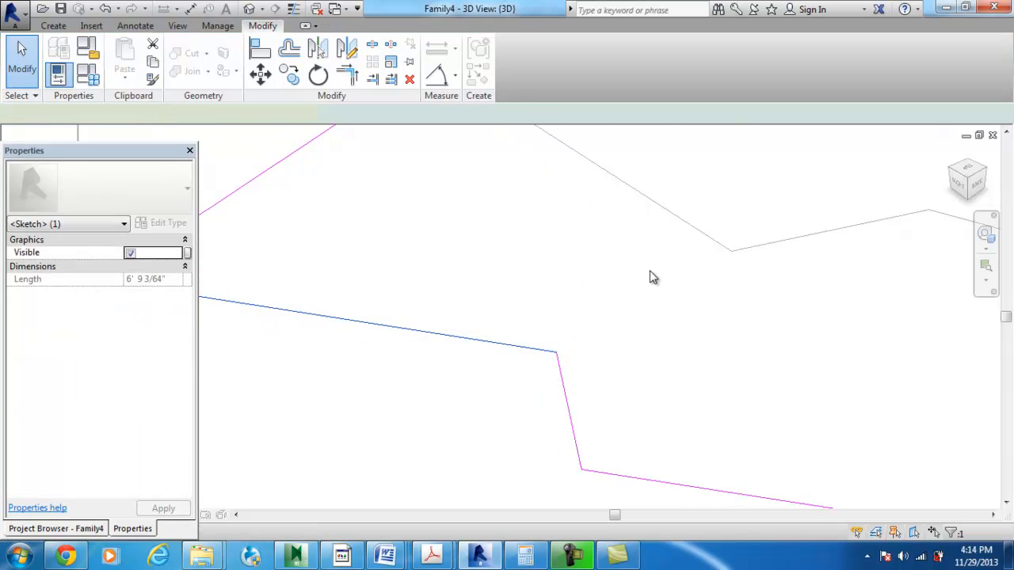
# Deselect the blend and examine its reshaped form beside the extrusion.
pyautogui.scroll(-4, 631, 317)
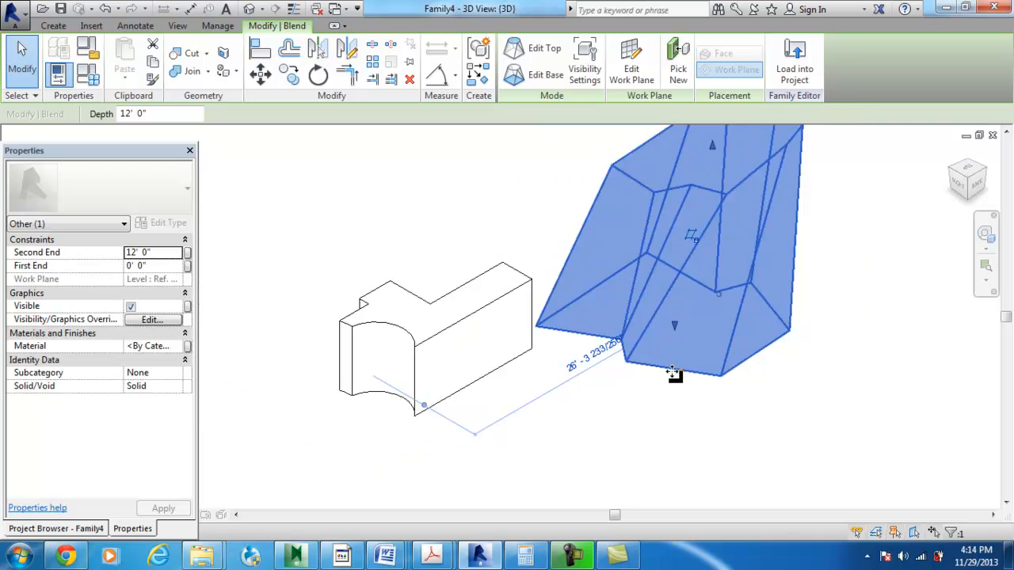
pyautogui.scroll(-2, 713, 349)
pyautogui.click(831, 163)
pyautogui.scroll(3, 834, 162)
pyautogui.scroll(-1, 805, 168)
pyautogui.scroll(1, 820, 188)
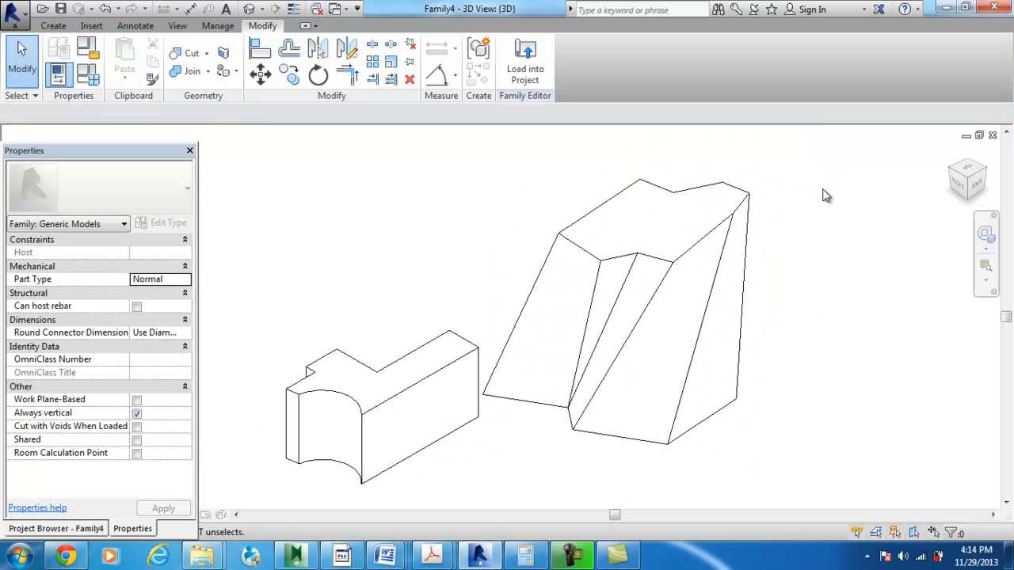
pyautogui.scroll(-2, 405, 191)
pyautogui.scroll(1, 847, 282)
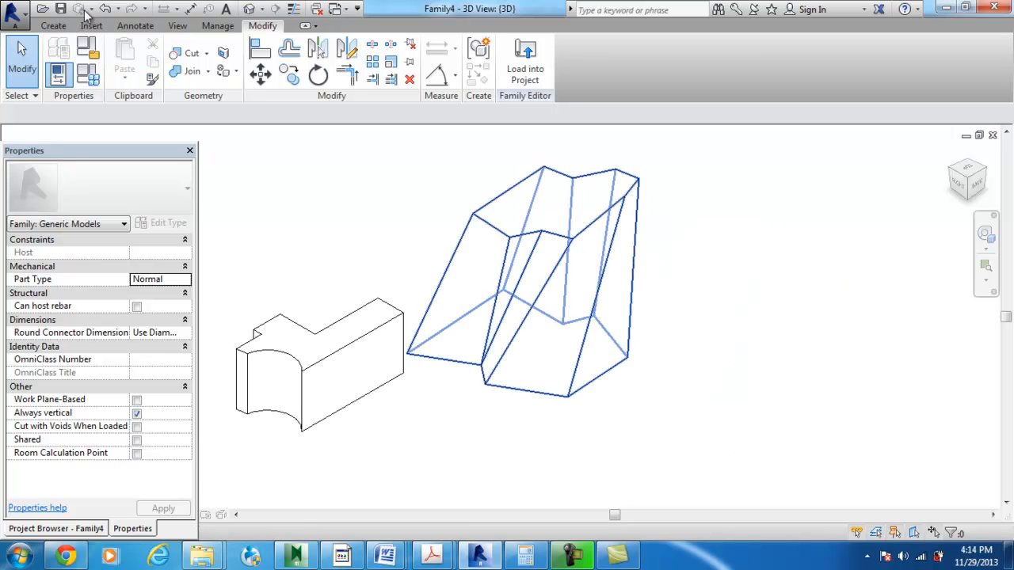
# Start a void blend with a 12' depth and sketch a circular base boundary centred on the solid blend's short front base edge.
pyautogui.click(61, 27)
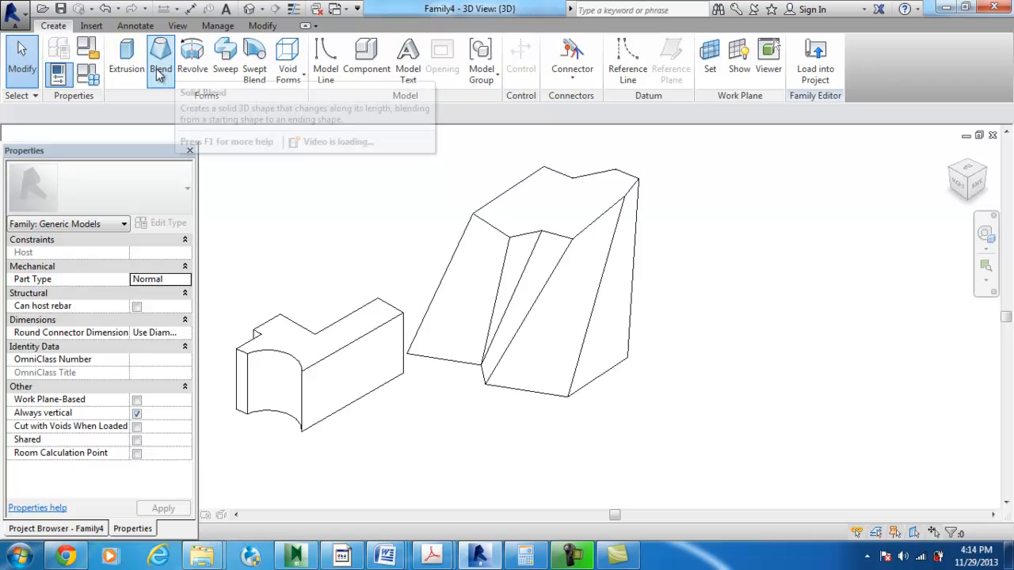
pyautogui.click(298, 89)
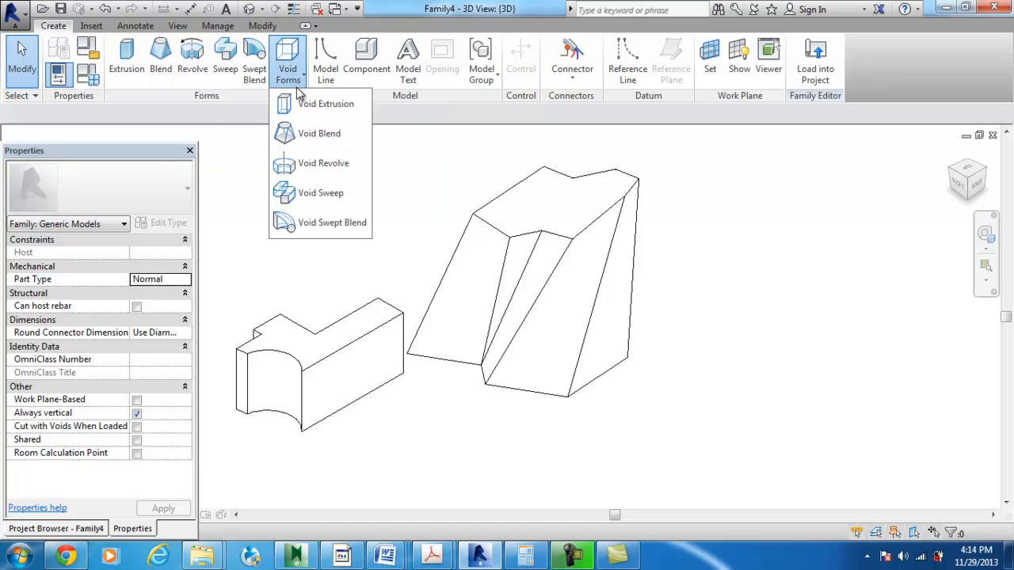
pyautogui.click(317, 142)
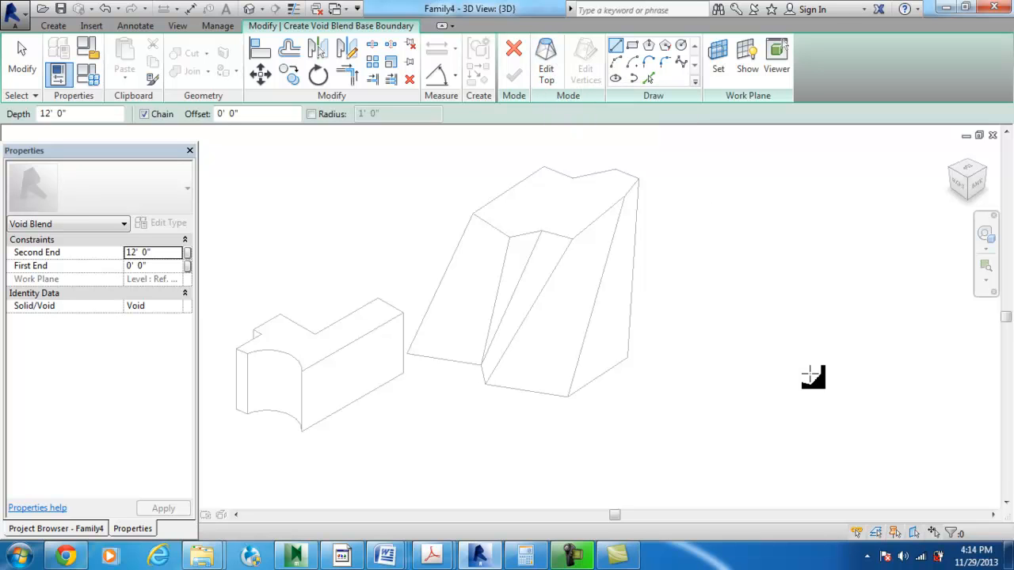
pyautogui.scroll(2, 548, 376)
pyautogui.click(681, 47)
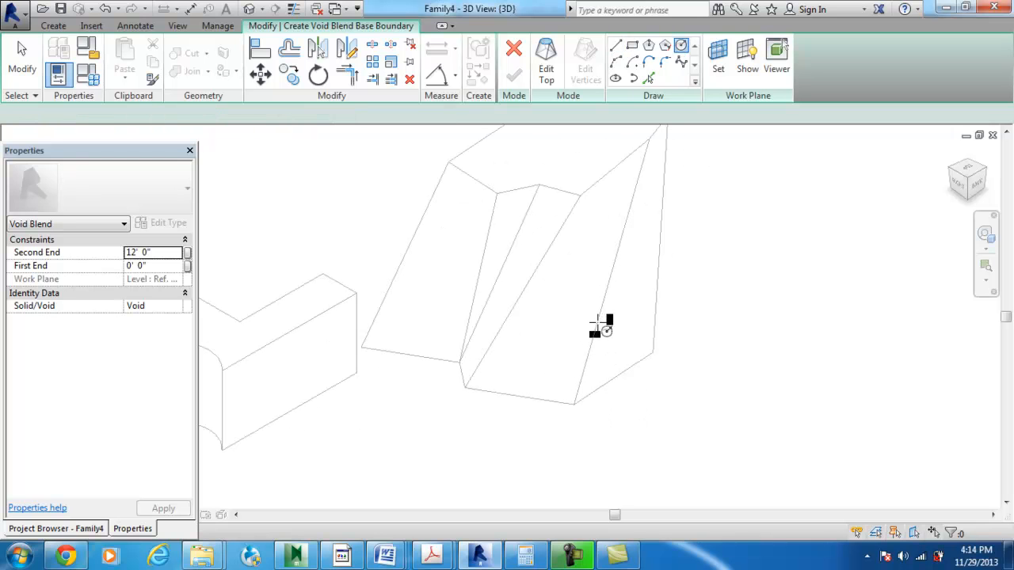
pyautogui.click(622, 373)
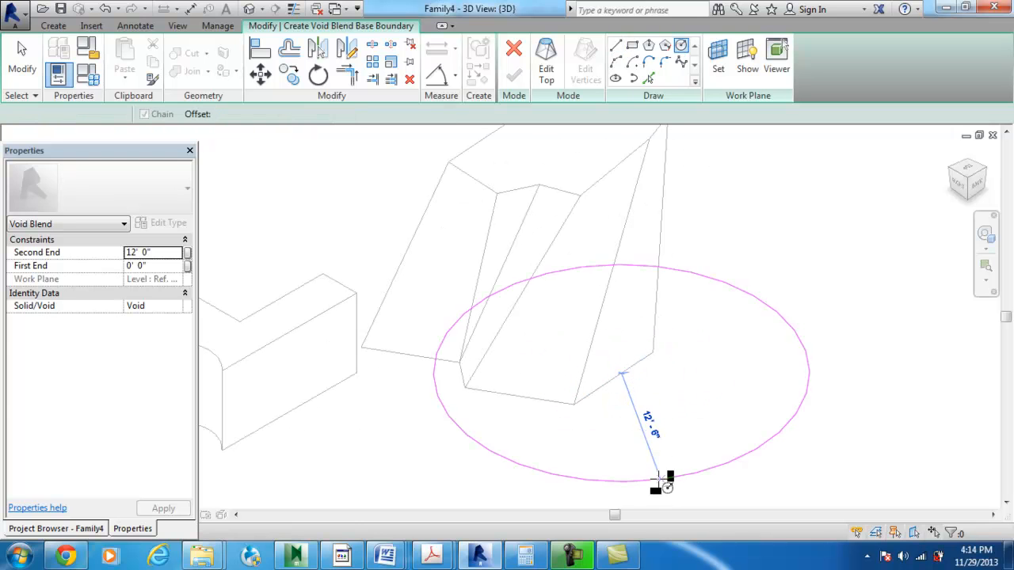
pyautogui.click(658, 439)
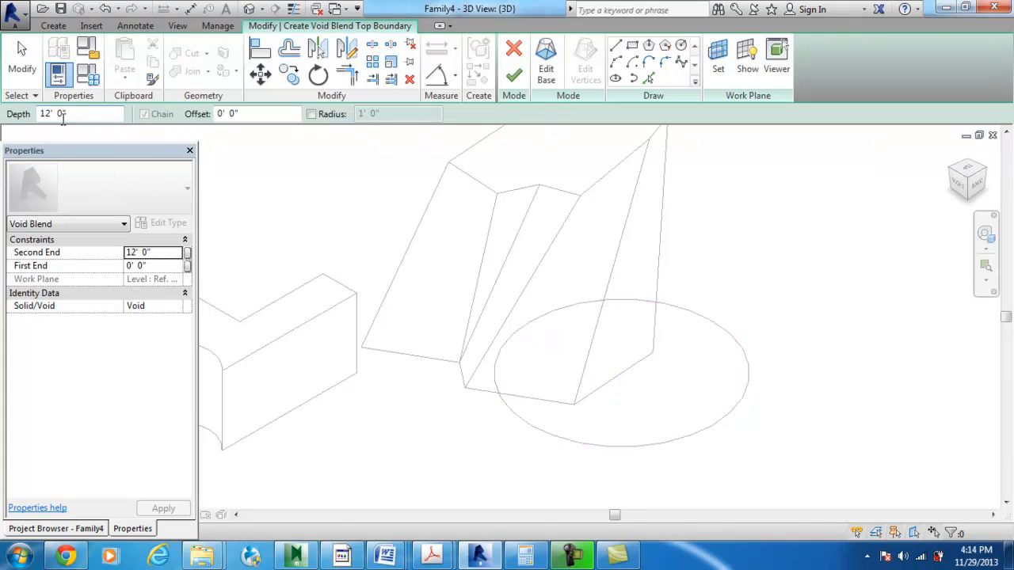
# Sketch a smaller circle of about 3' 6" radius as the void blend's top boundary, then finish the void to cut the solid blend.
pyautogui.click(681, 46)
pyautogui.click(620, 388)
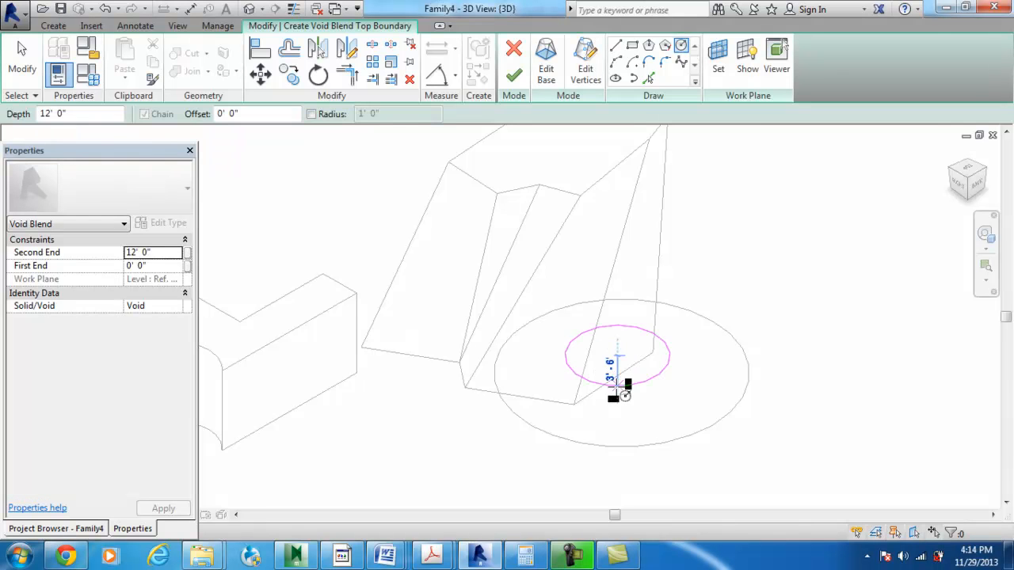
pyautogui.click(516, 75)
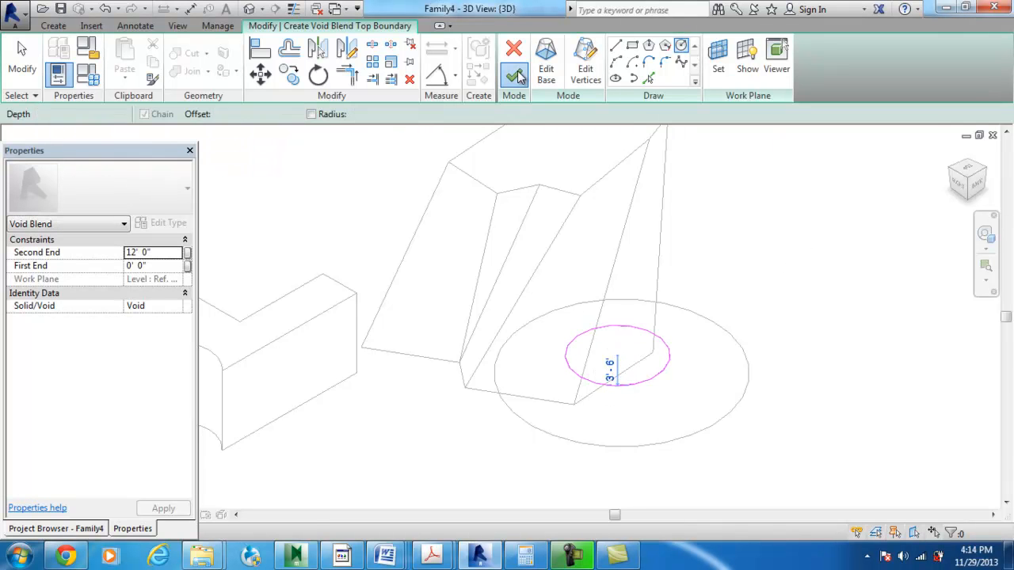
pyautogui.click(819, 287)
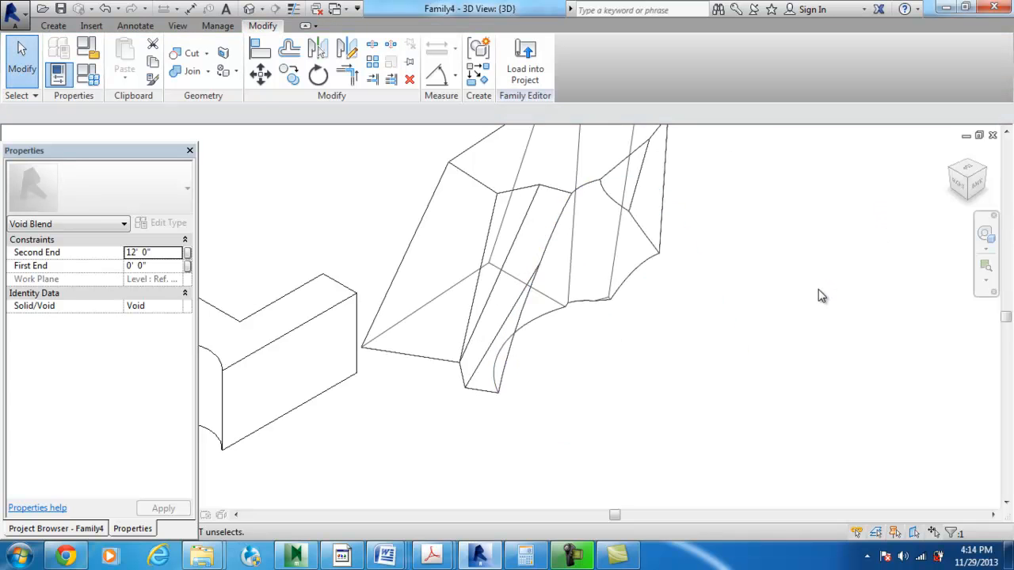
# Uncover the view controls by moving the Properties palette, set the visual style to Shaded, and view the cut blend from different corners.
pyautogui.click(986, 168)
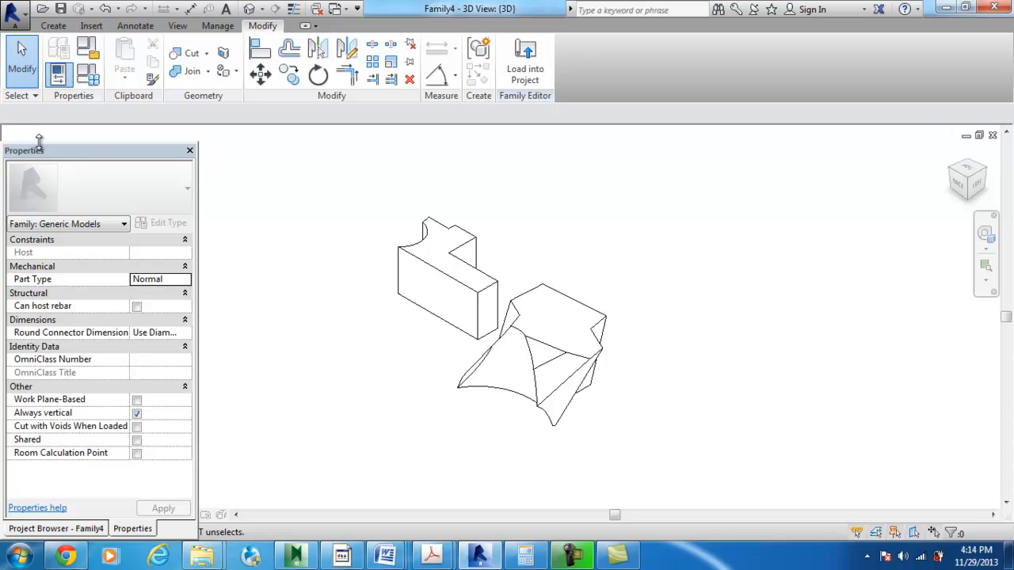
pyautogui.moveTo(46, 151); pyautogui.dragTo(135, 77)
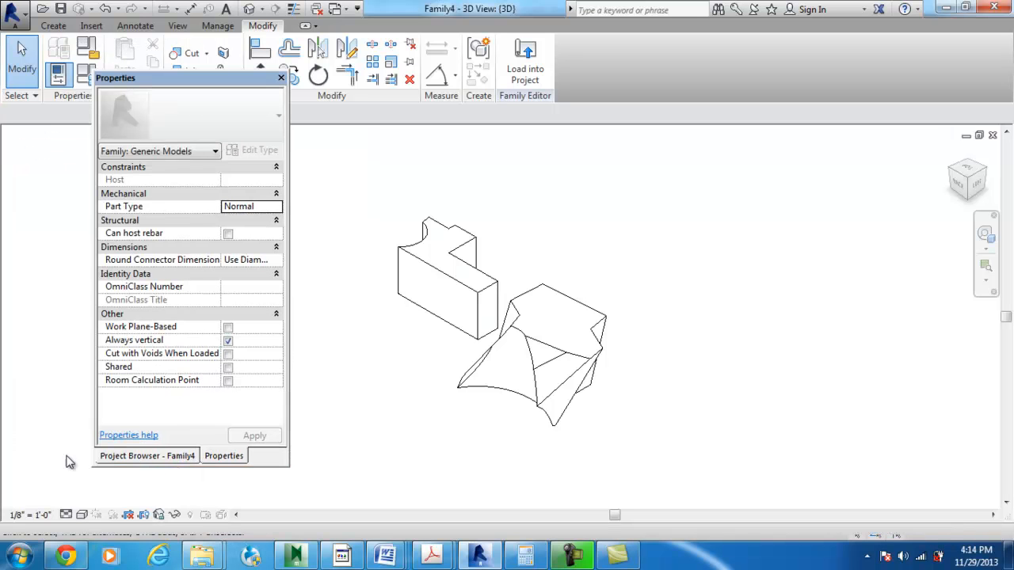
pyautogui.click(81, 515)
pyautogui.click(111, 453)
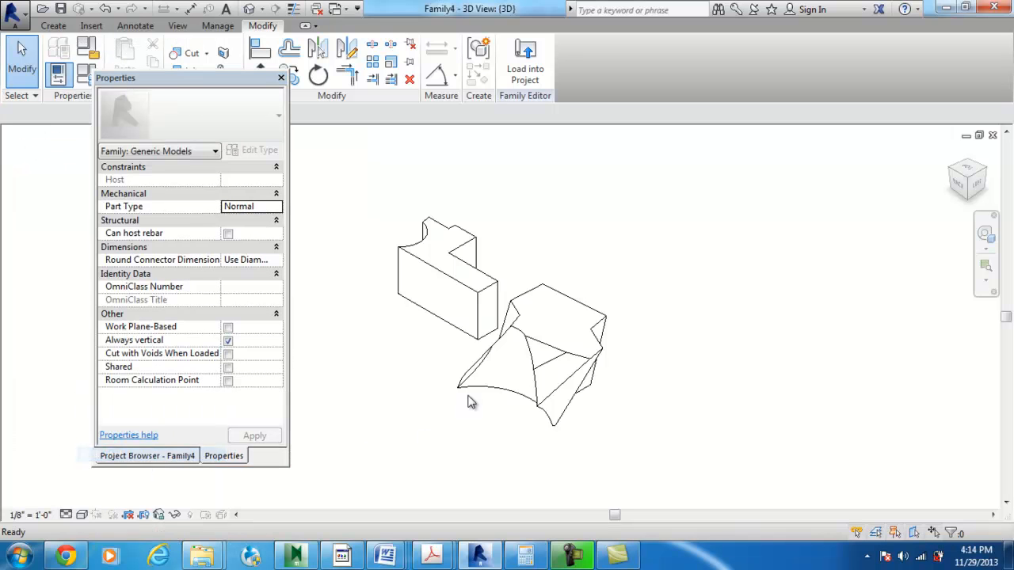
pyautogui.scroll(3, 508, 342)
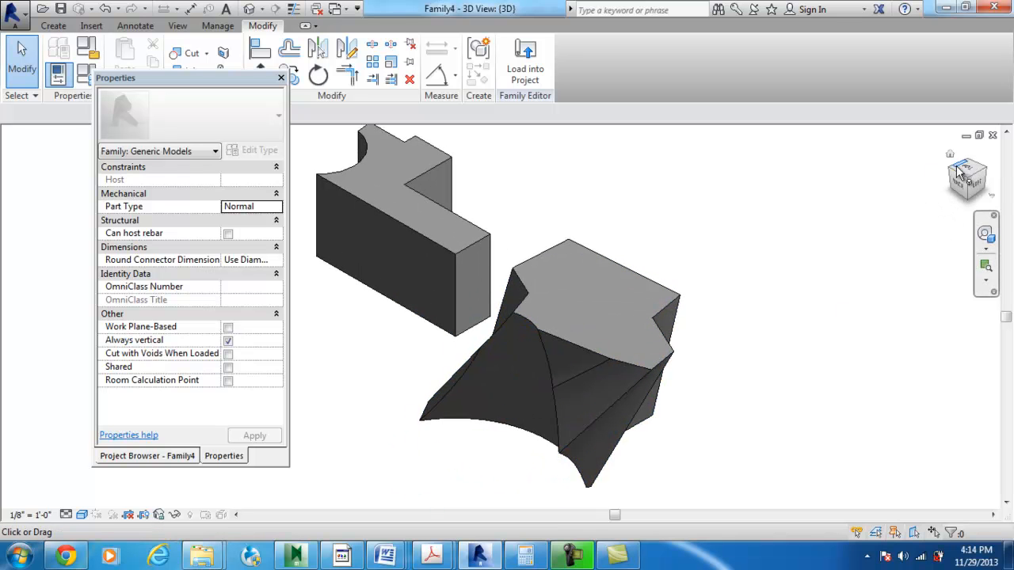
pyautogui.click(957, 176)
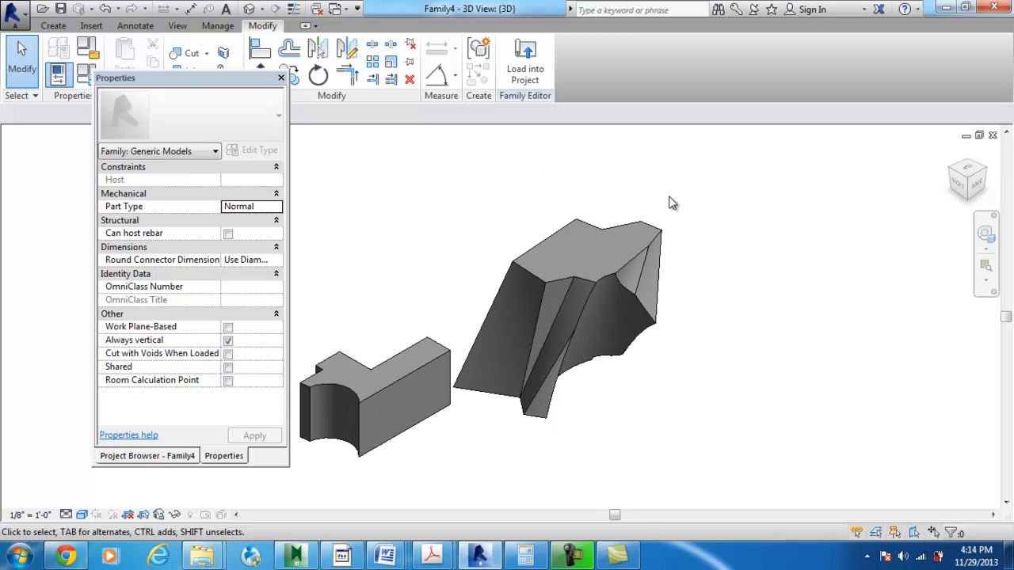
# Move the floating Properties palette down so it no longer covers the ribbon.
pyautogui.click(238, 79)
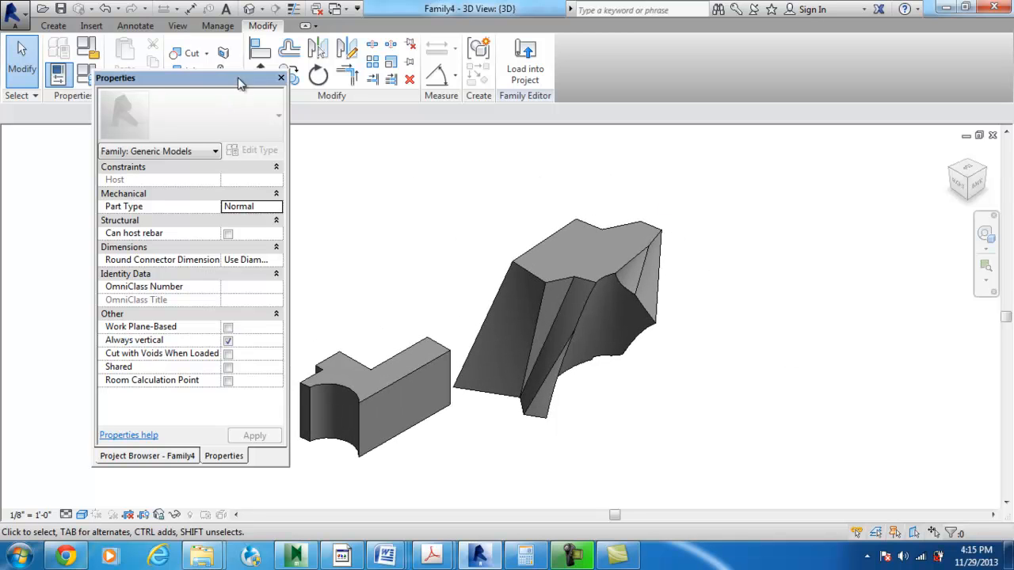
pyautogui.moveTo(139, 169); pyautogui.dragTo(186, 118)
pyautogui.moveTo(891, 134); pyautogui.dragTo(65, 197)
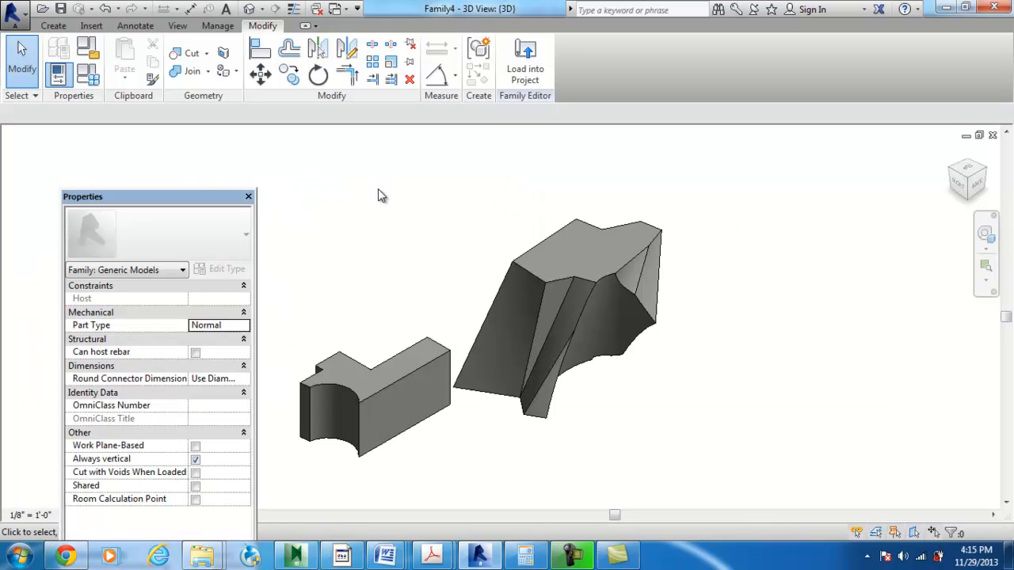